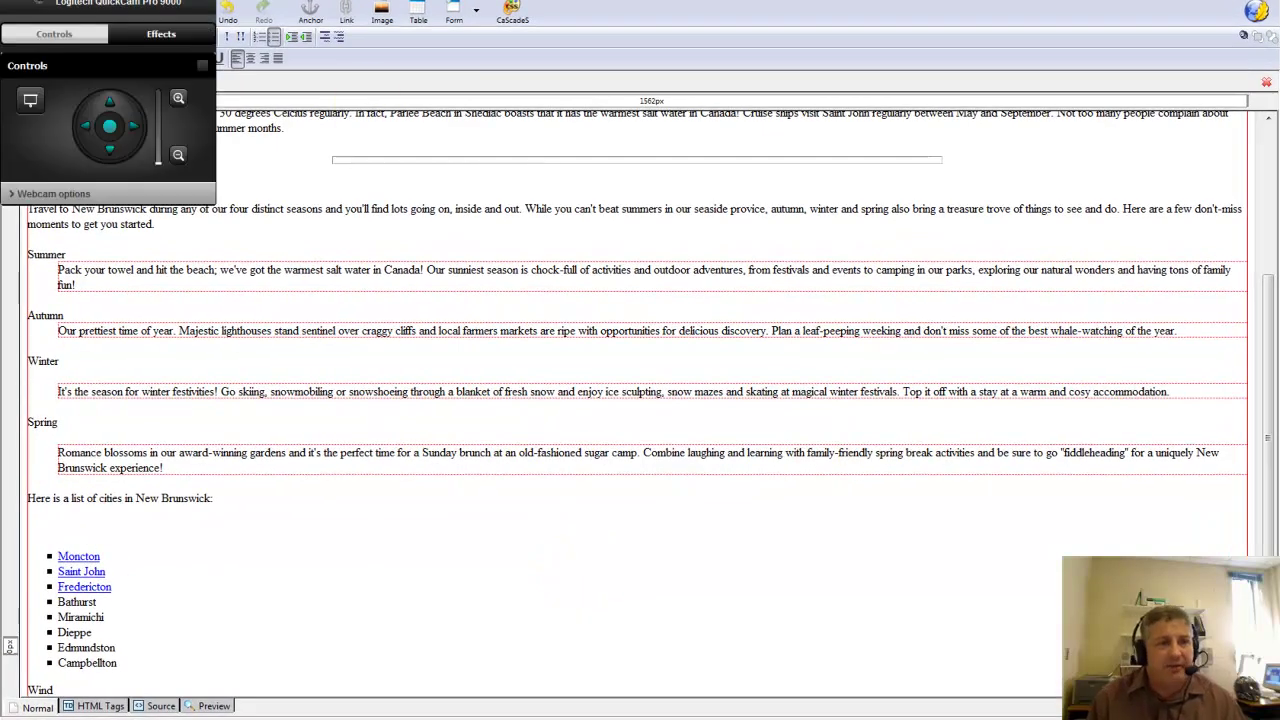
# - Close the webcam controls, switch to Internet Explorer and open image-maps.com in a new tab
pyautogui.click(208, 3)
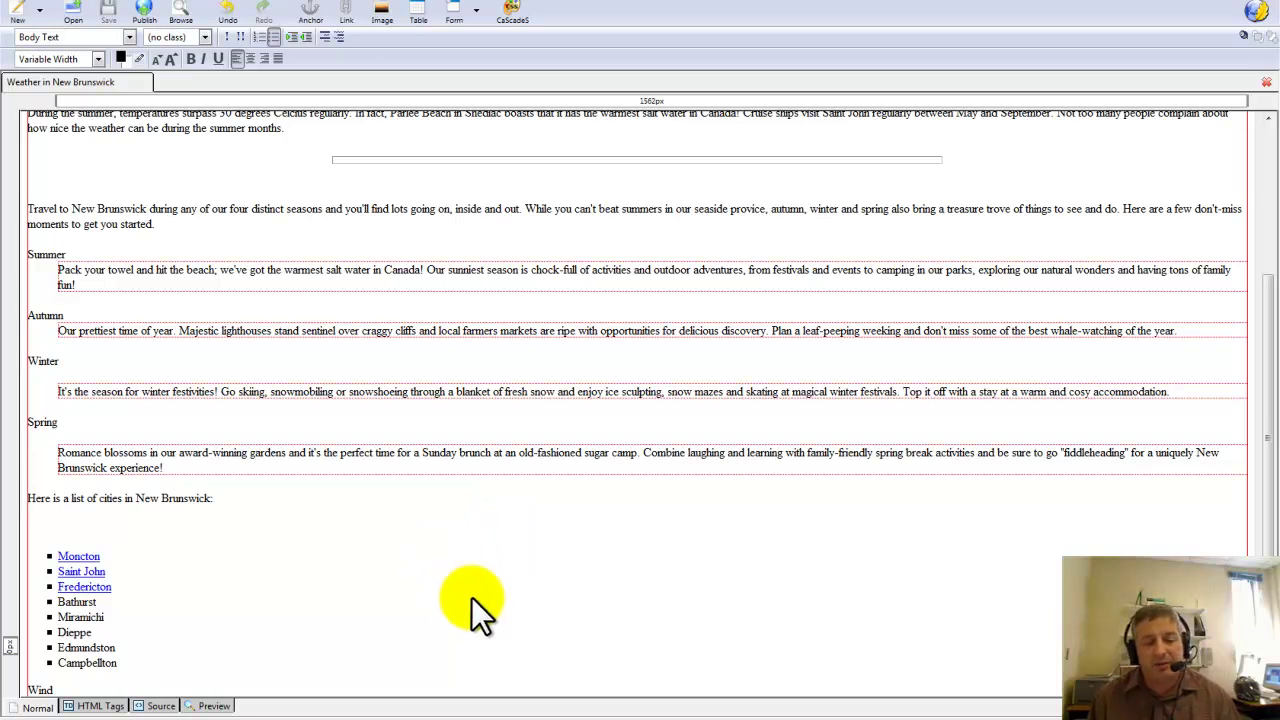
pyautogui.moveTo(481, 716)
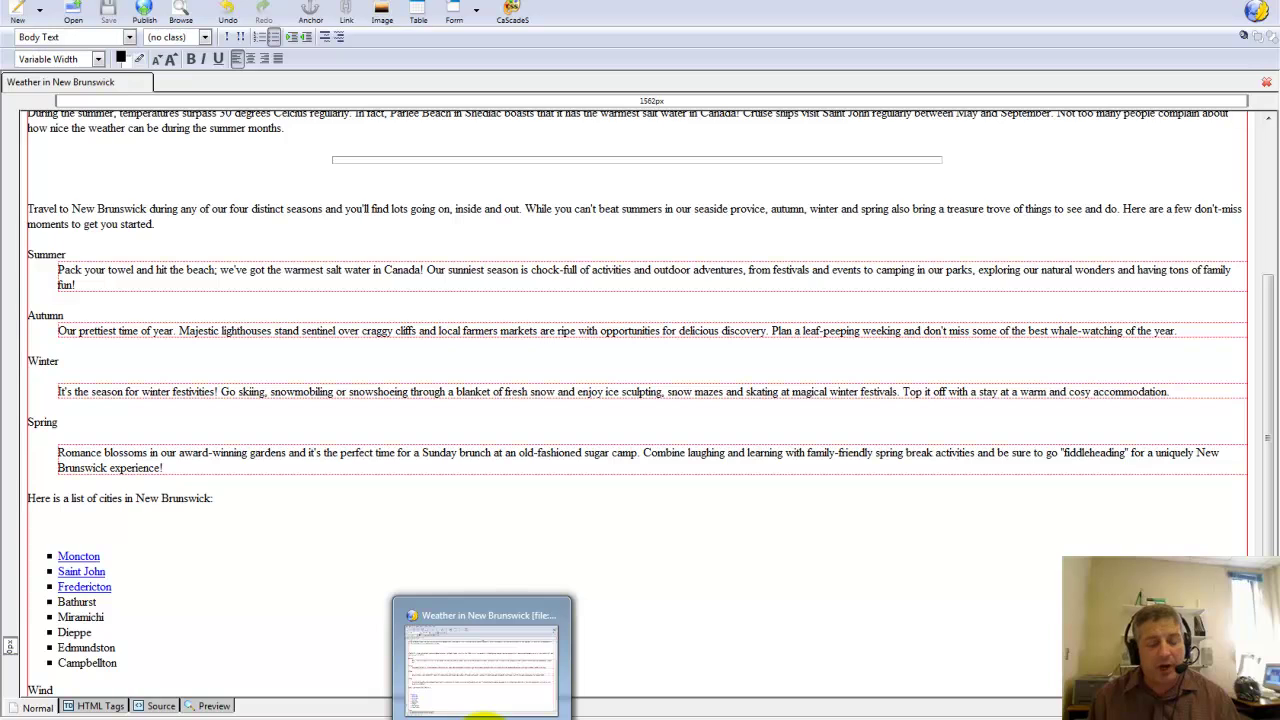
pyautogui.moveTo(377, 716)
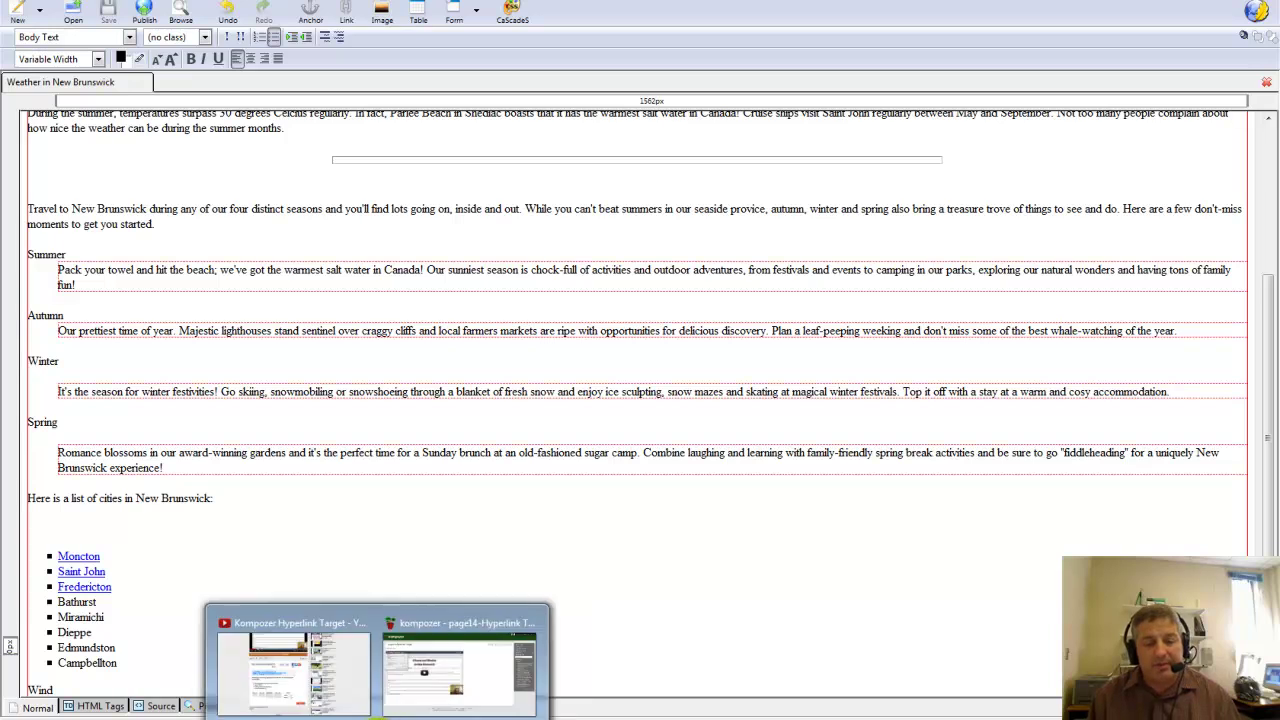
pyautogui.click(430, 650)
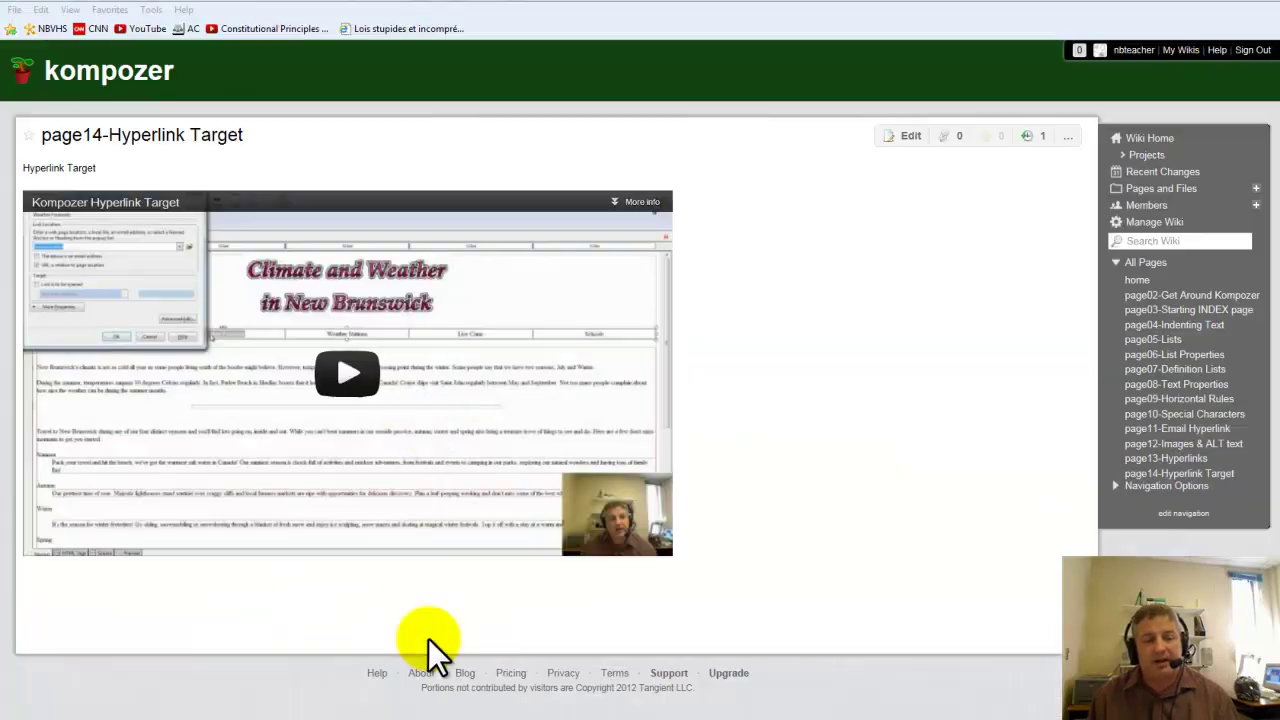
pyautogui.click(737, 6)
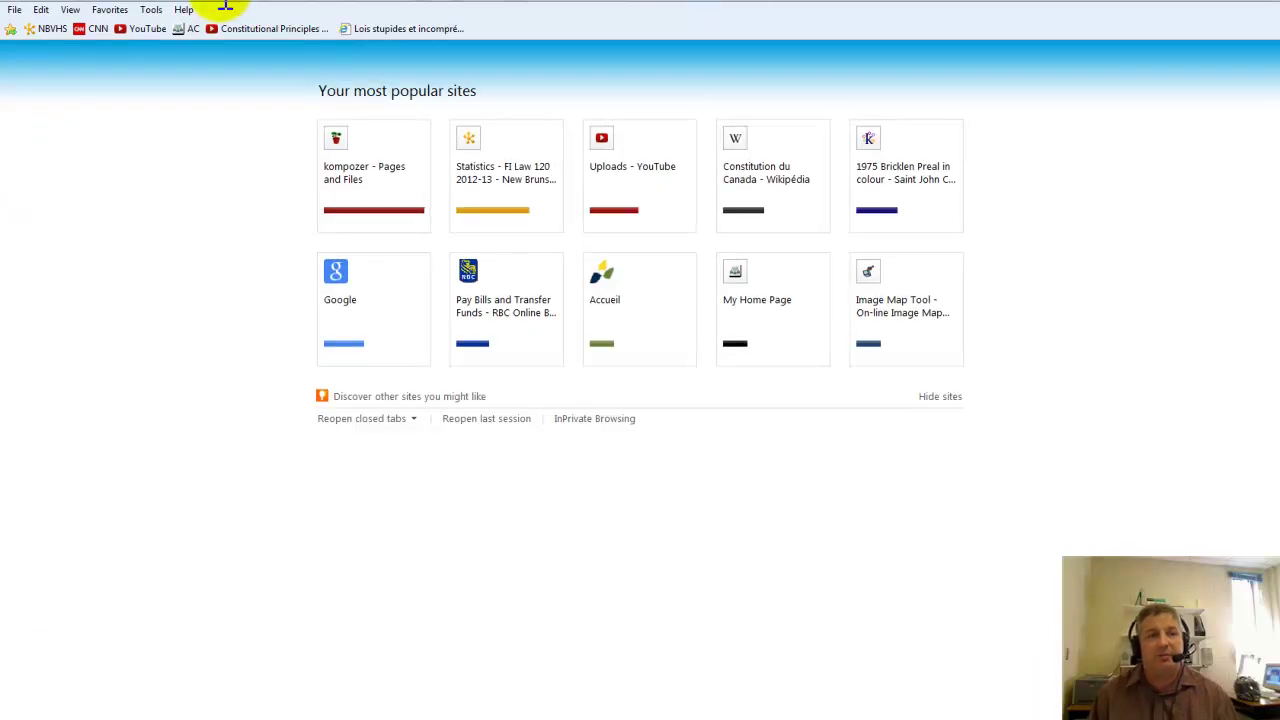
pyautogui.write('image-maps.co')
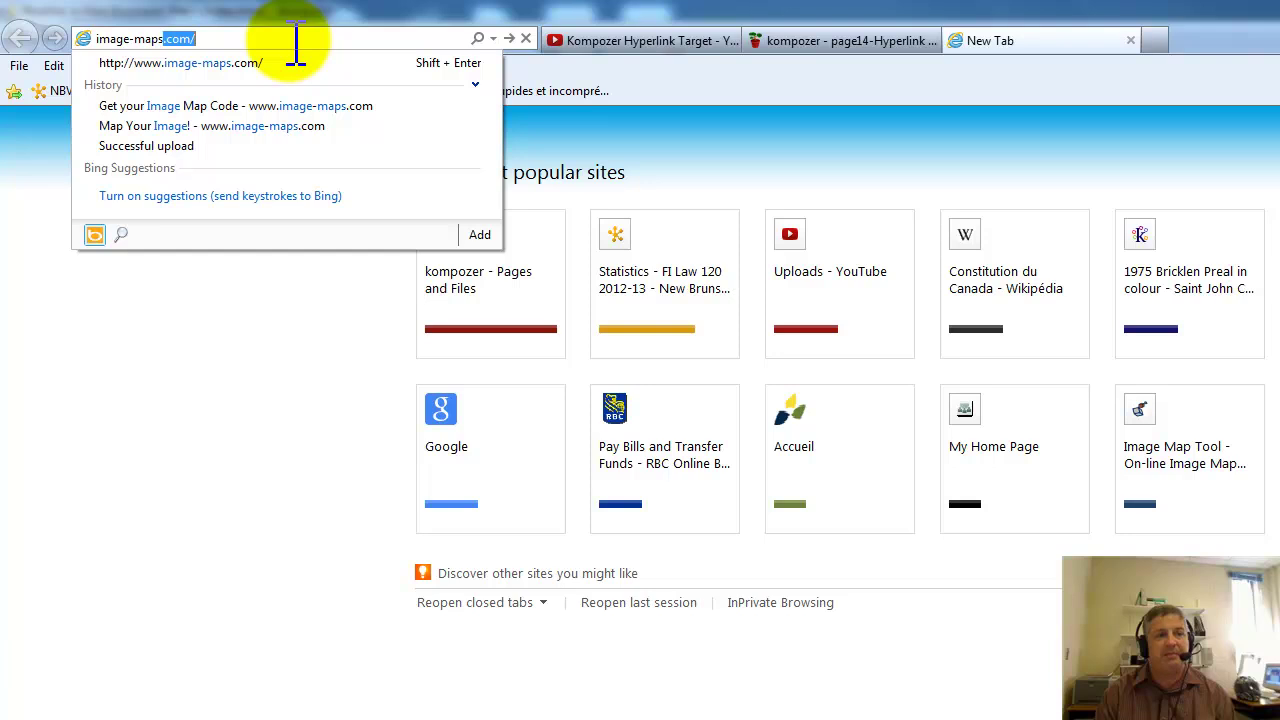
pyautogui.write('m')
pyautogui.press('Return')
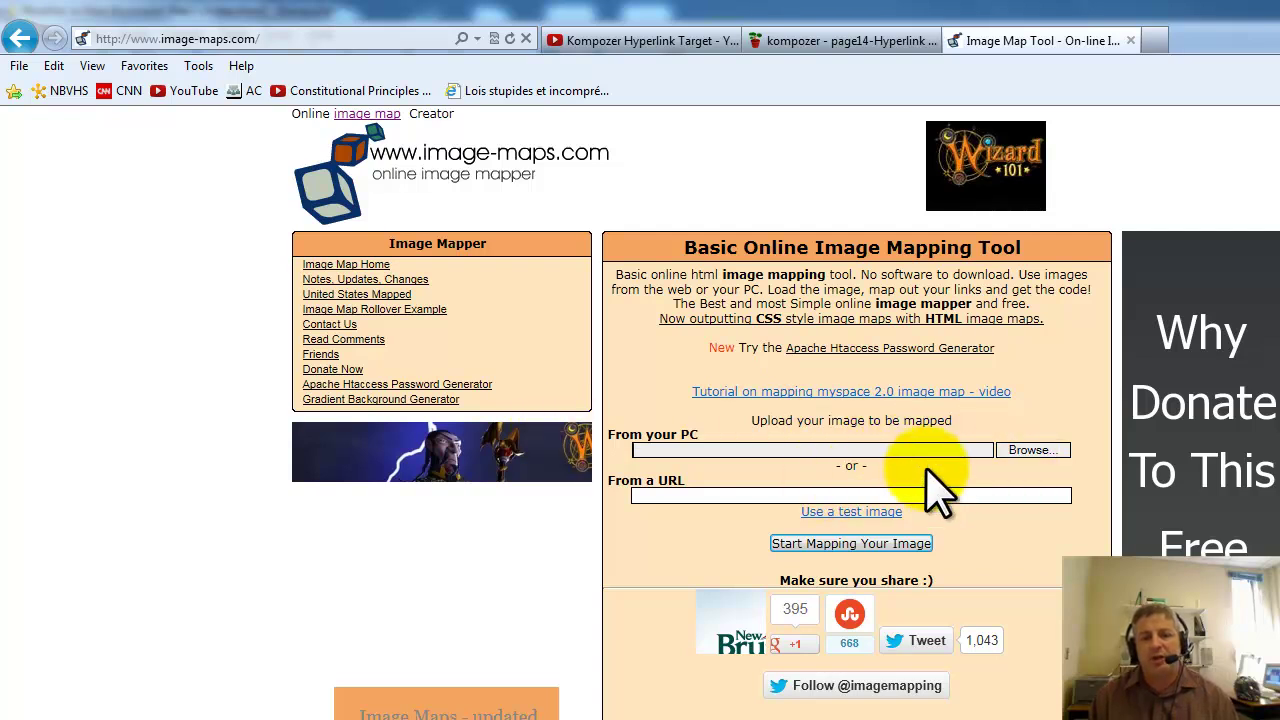
# - Upload nb.gif from the website's images folder on the Home Drive and continue to the image mapping page
pyautogui.click(1042, 451)
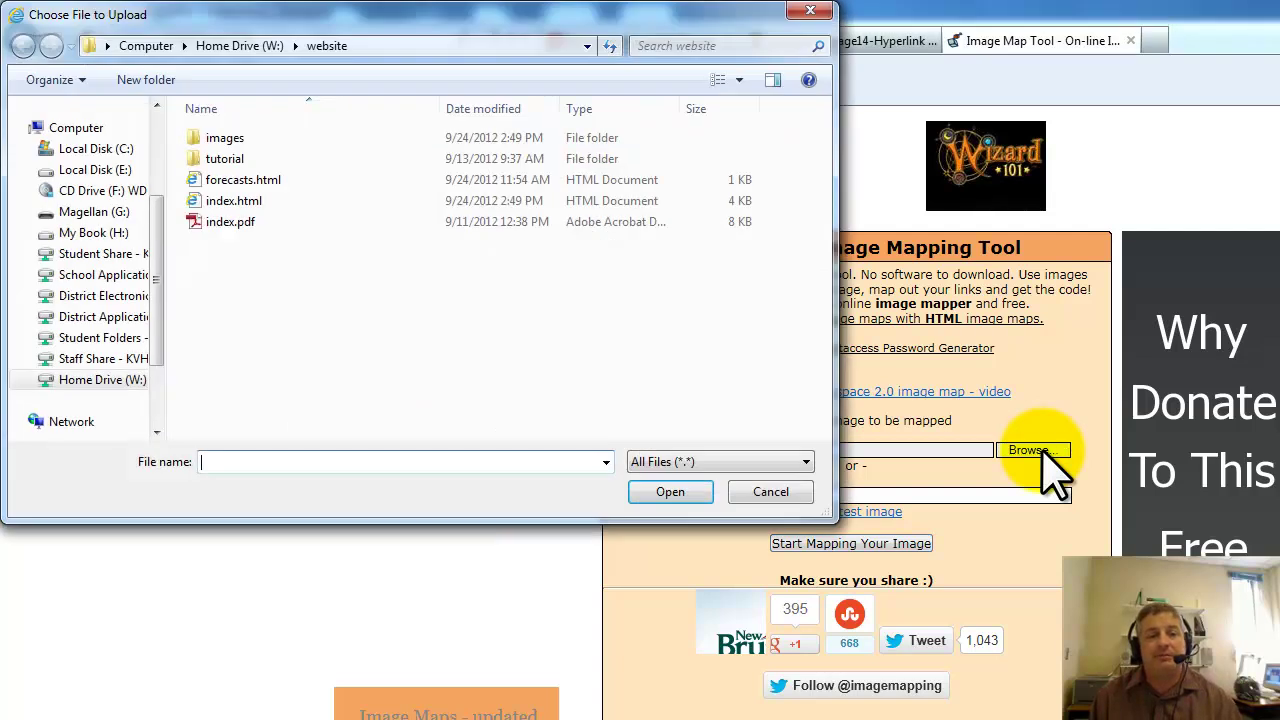
pyautogui.doubleClick(228, 140)
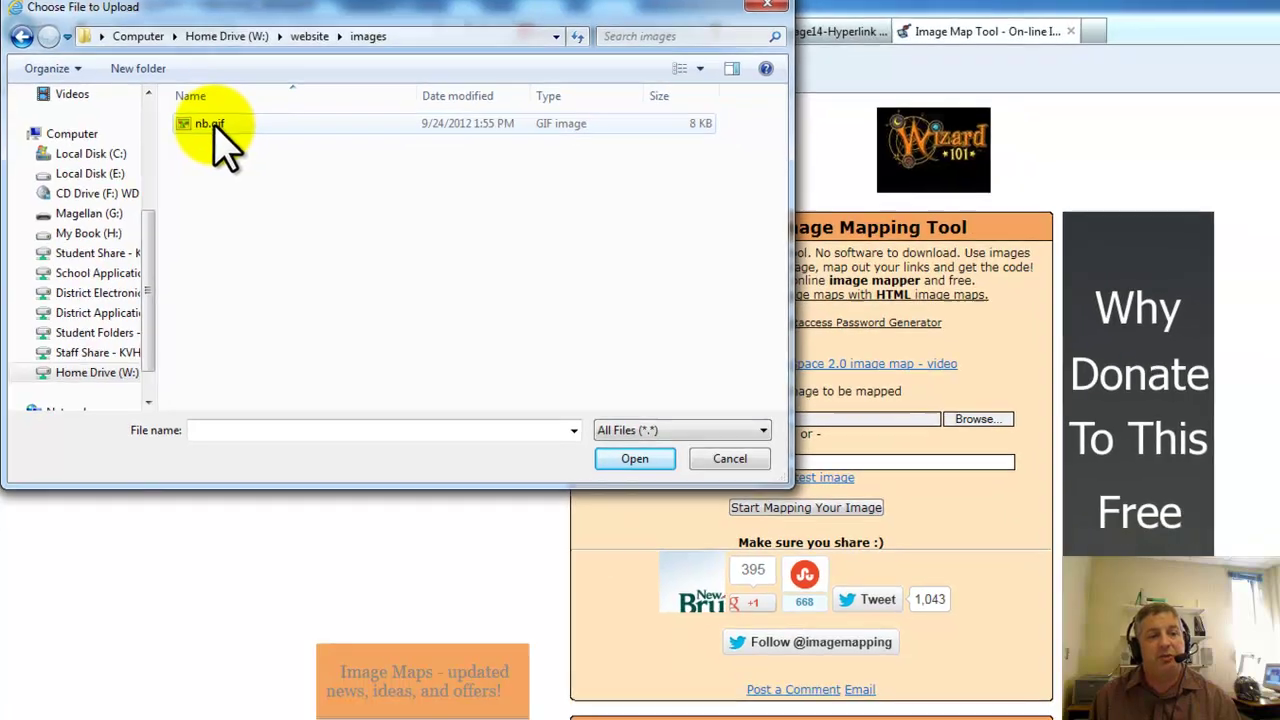
pyautogui.doubleClick(212, 124)
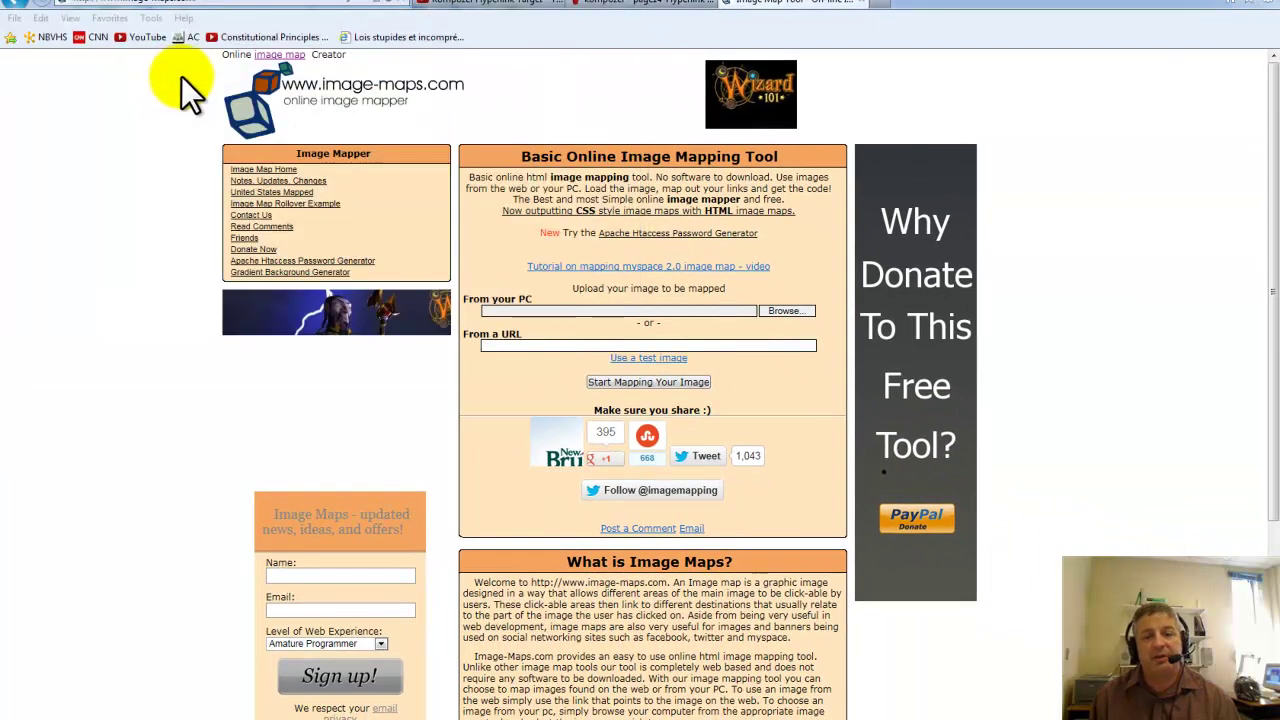
pyautogui.click(651, 380)
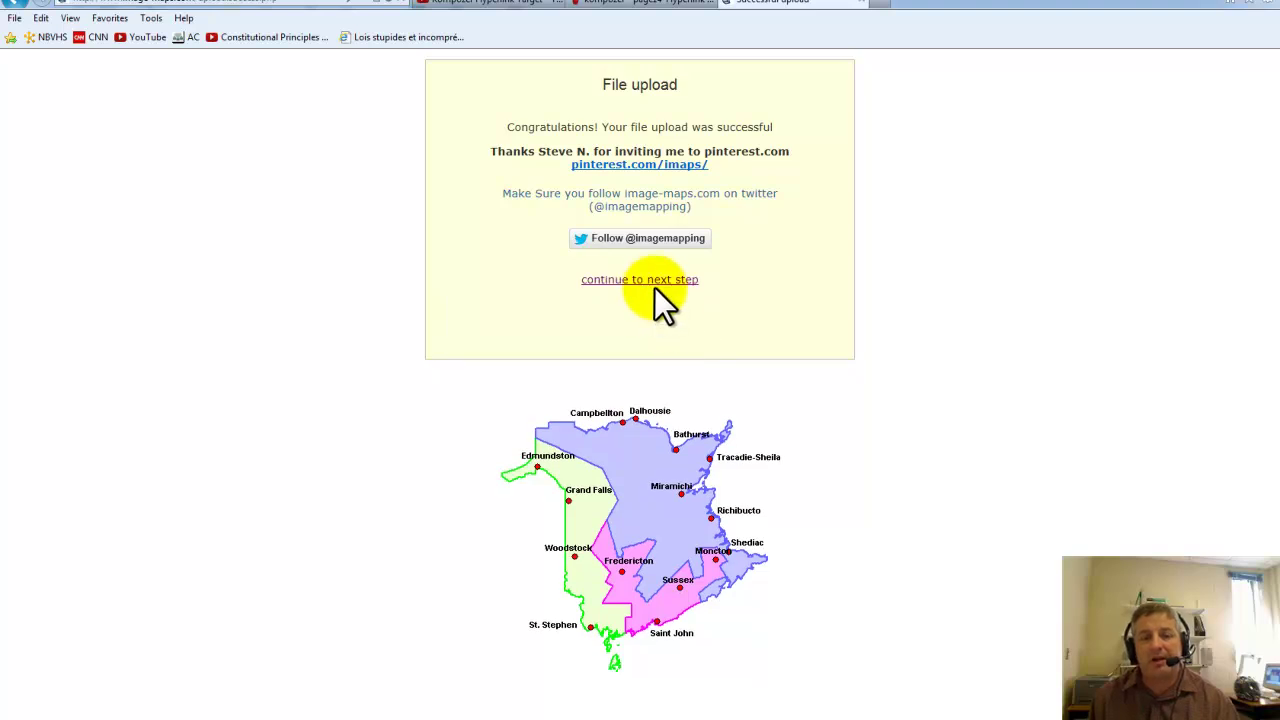
pyautogui.click(656, 284)
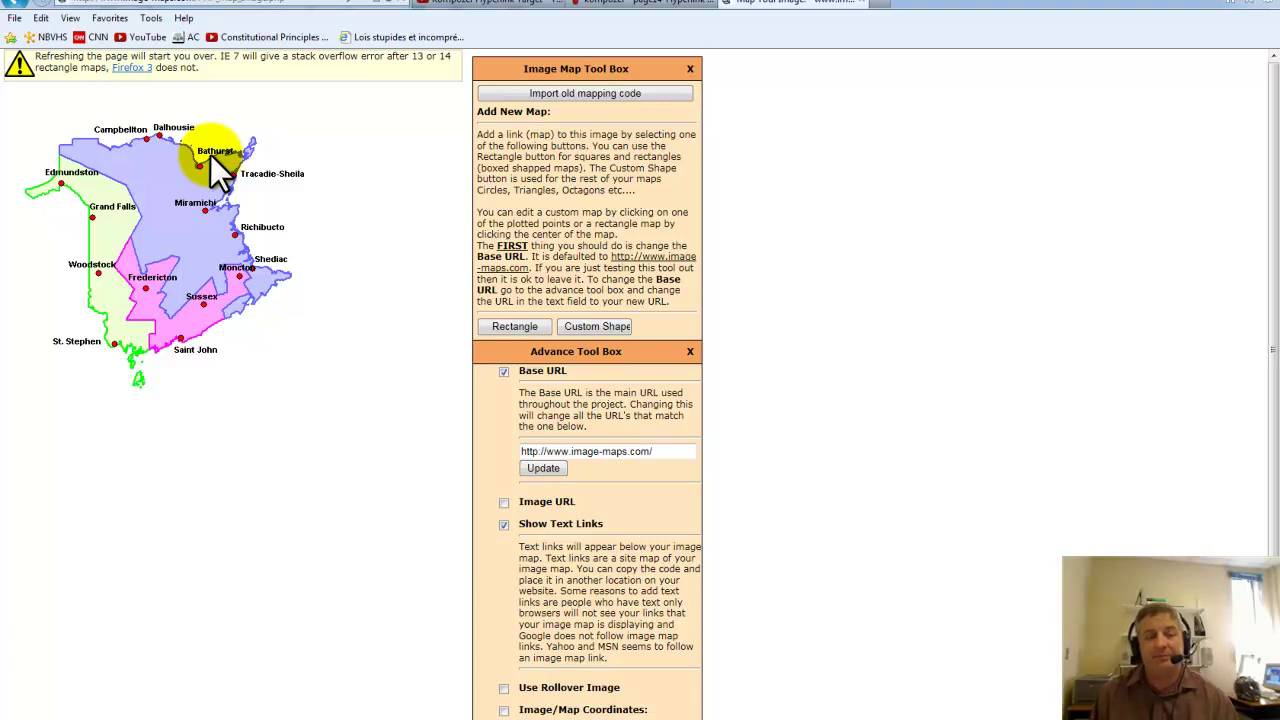
pyautogui.click(512, 327)
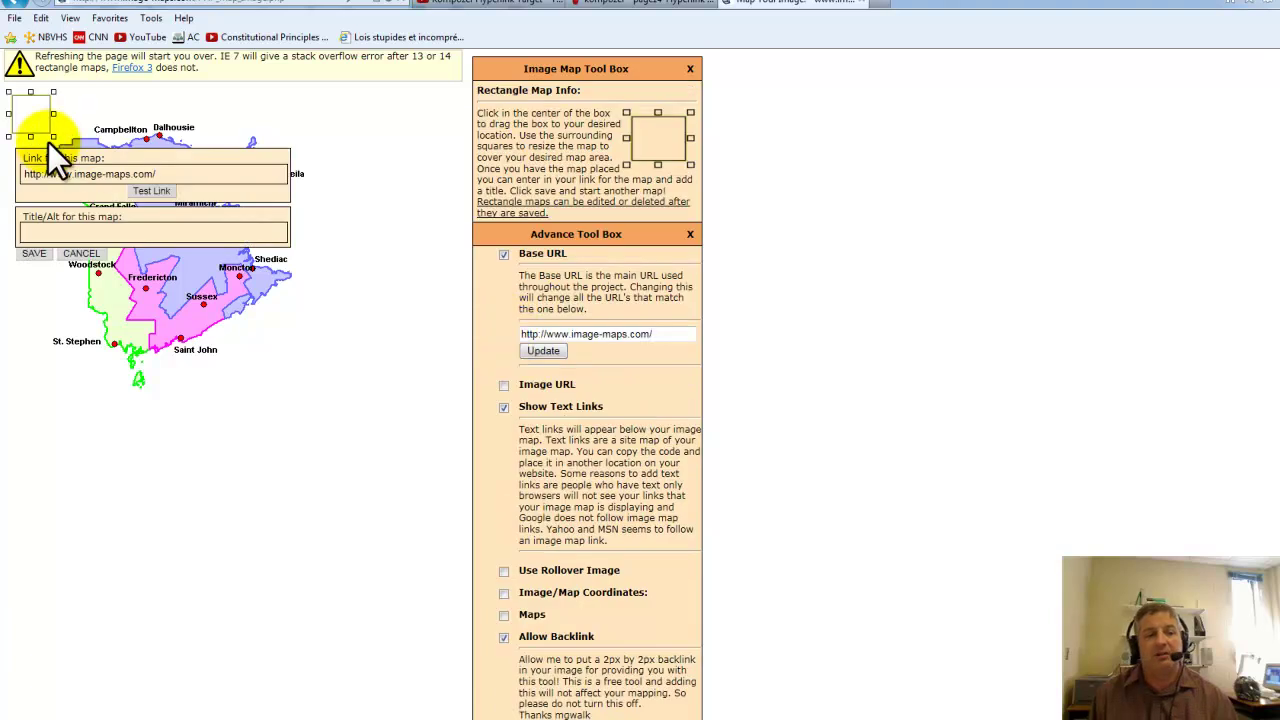
pyautogui.moveTo(40, 114); pyautogui.dragTo(112, 180)
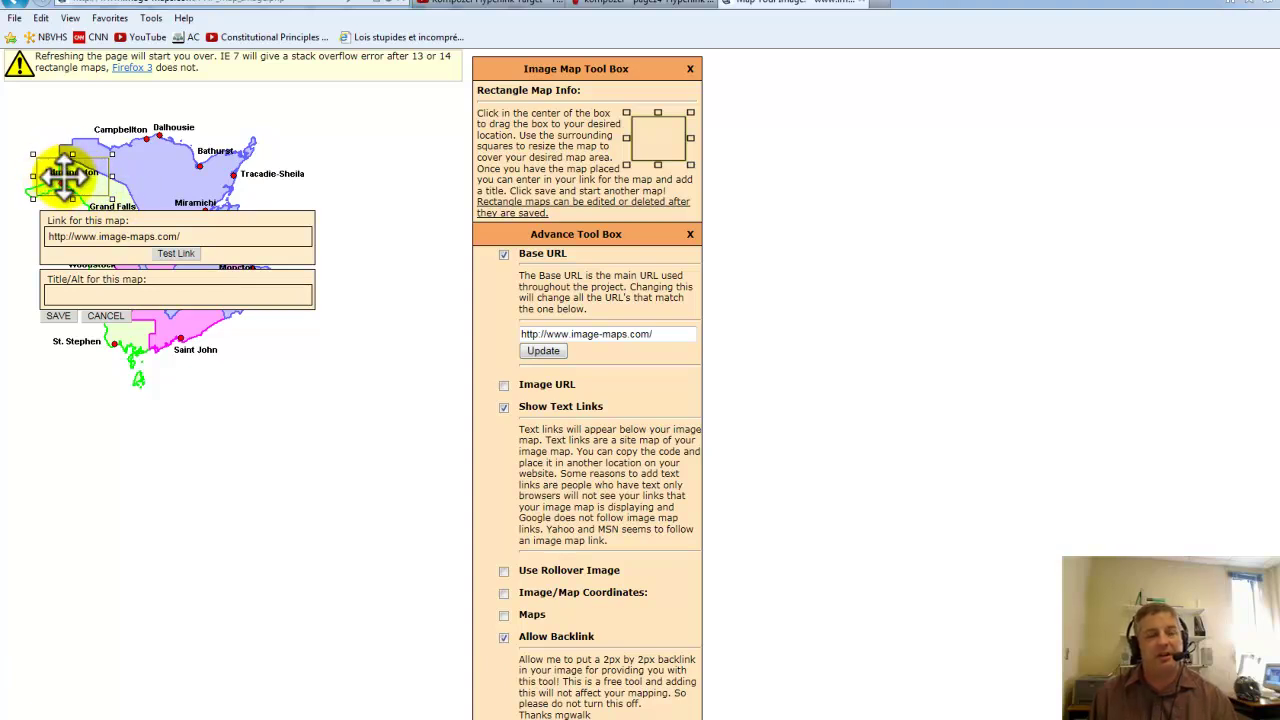
pyautogui.doubleClick(122, 236)
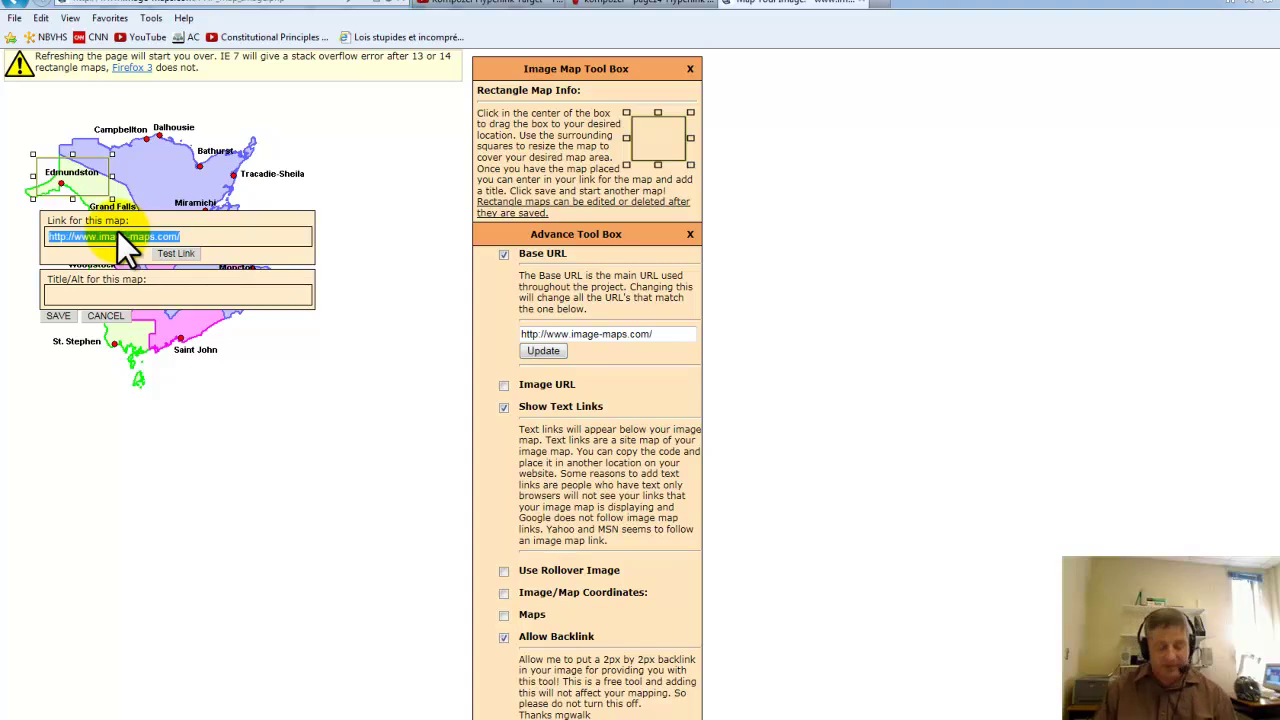
pyautogui.write('http://edm')
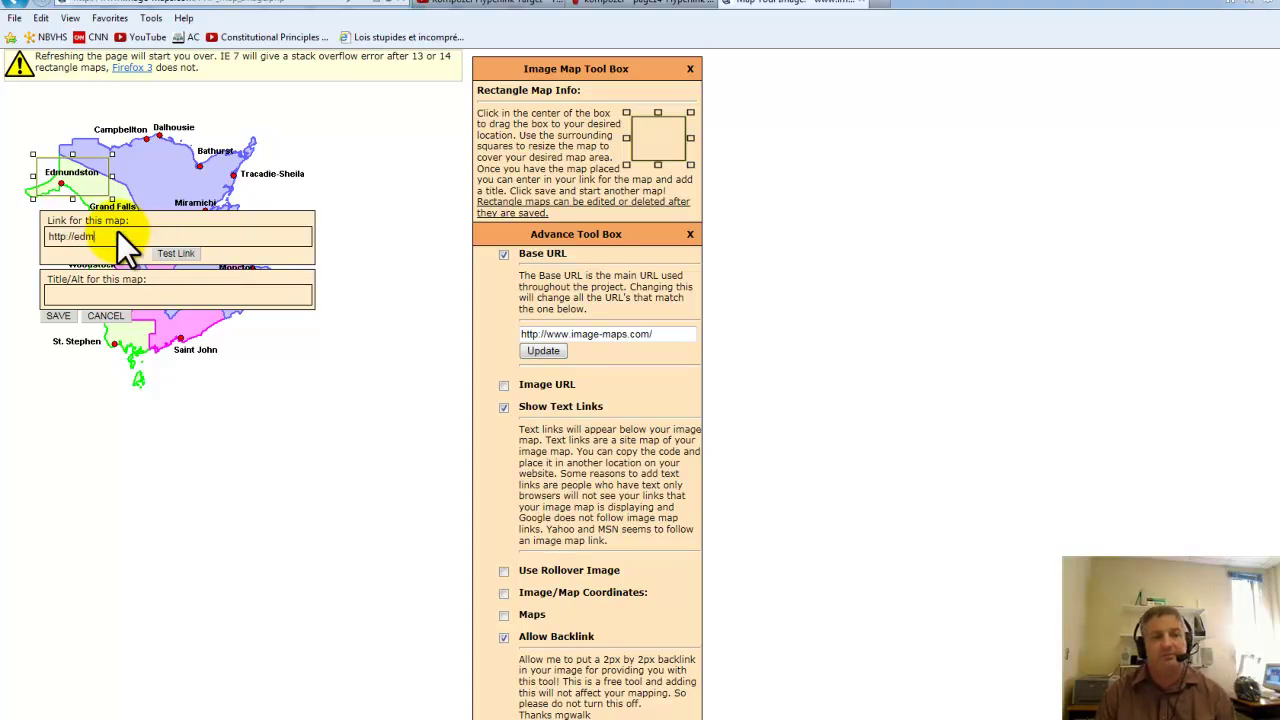
pyautogui.write('unston.ca')
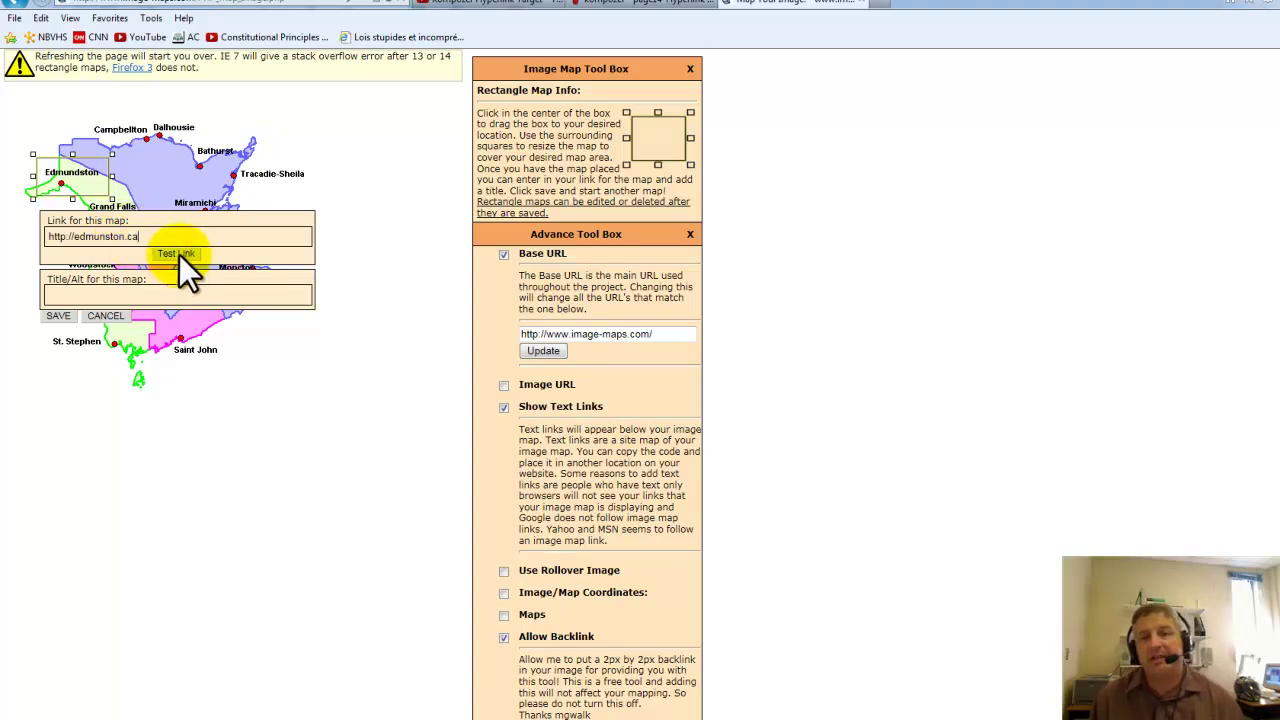
pyautogui.click(66, 317)
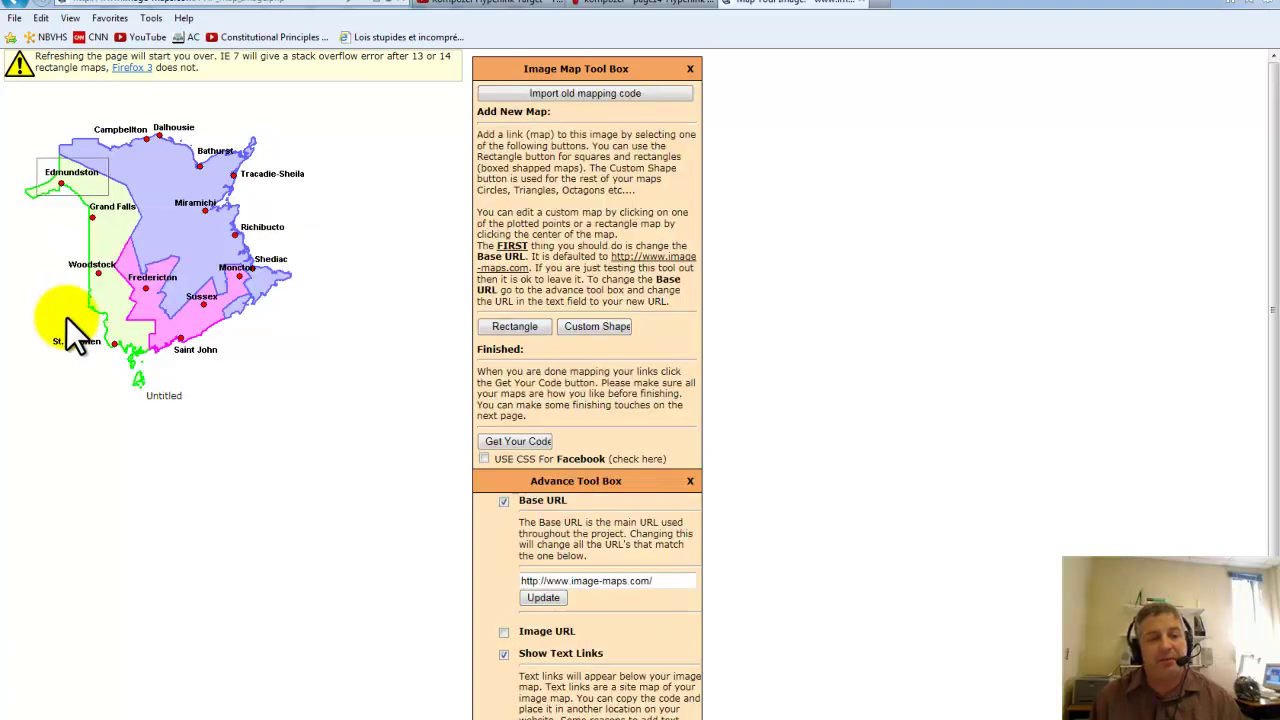
# - Plot a four-point custom shape around Bathurst, dismiss the Windows color scheme prompt and save the shape with the default link
pyautogui.click(598, 326)
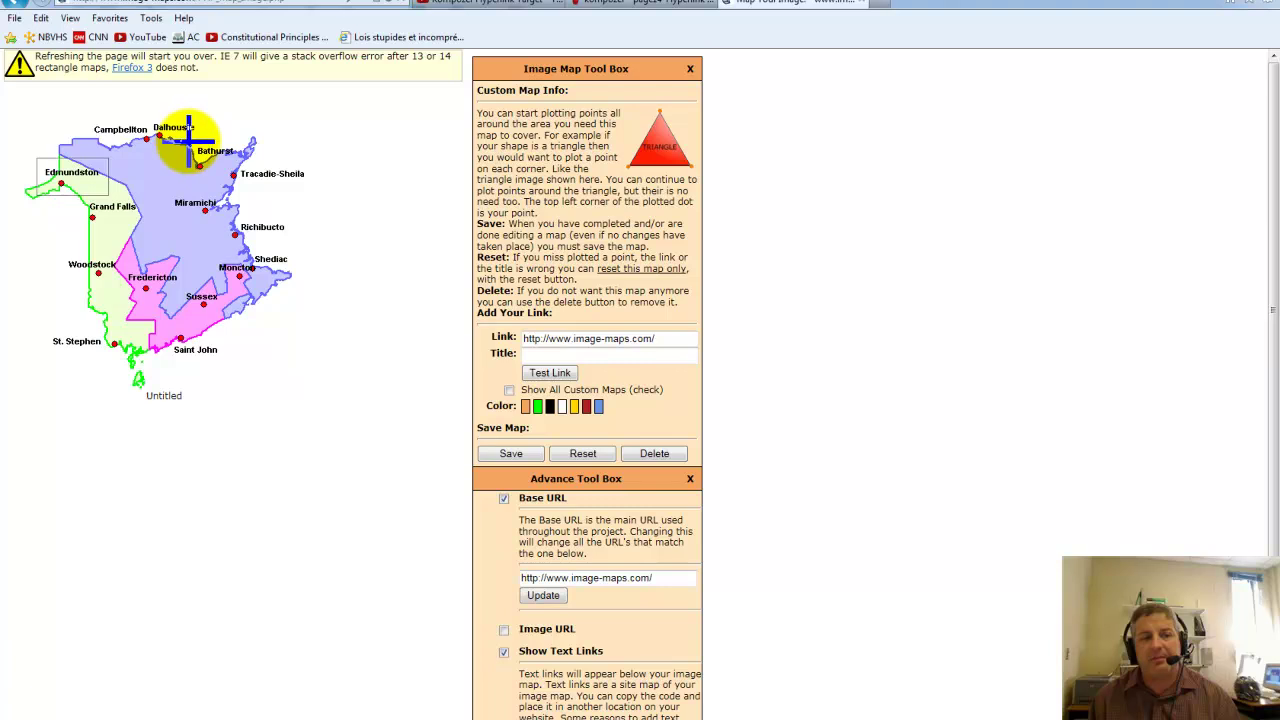
pyautogui.doubleClick(225, 168)
pyautogui.click(236, 170)
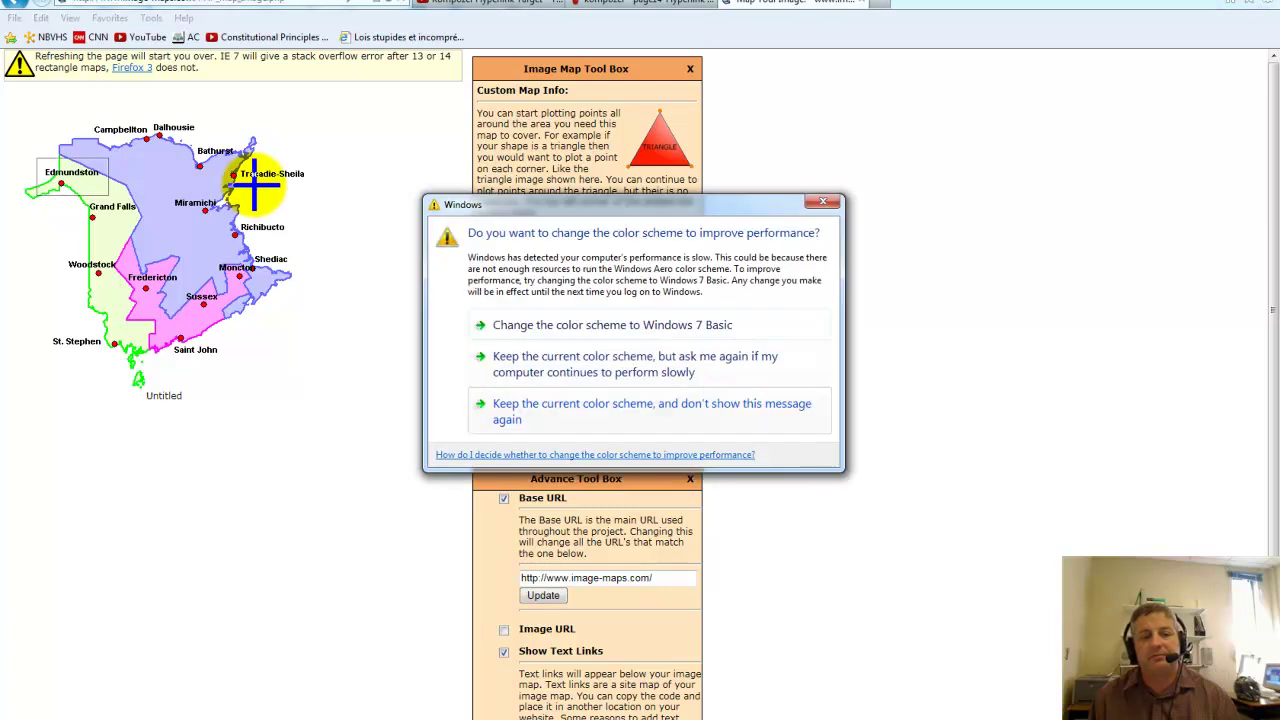
pyautogui.click(820, 201)
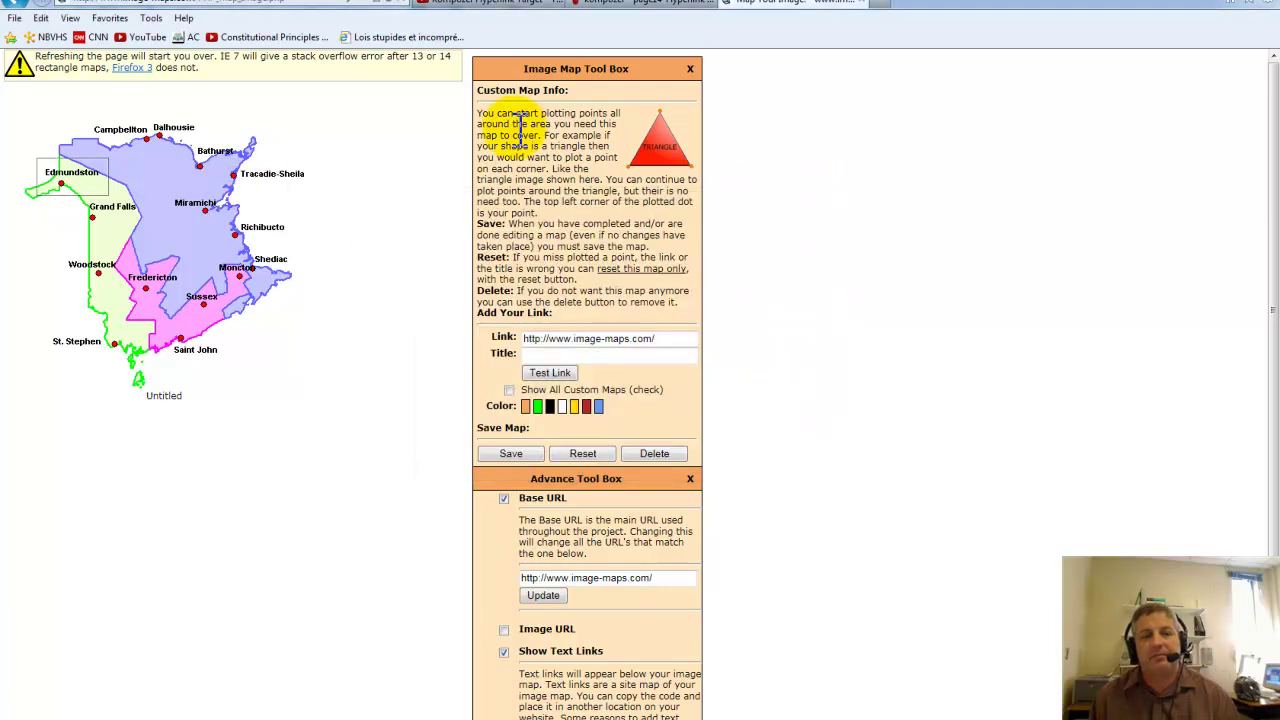
pyautogui.click(188, 137)
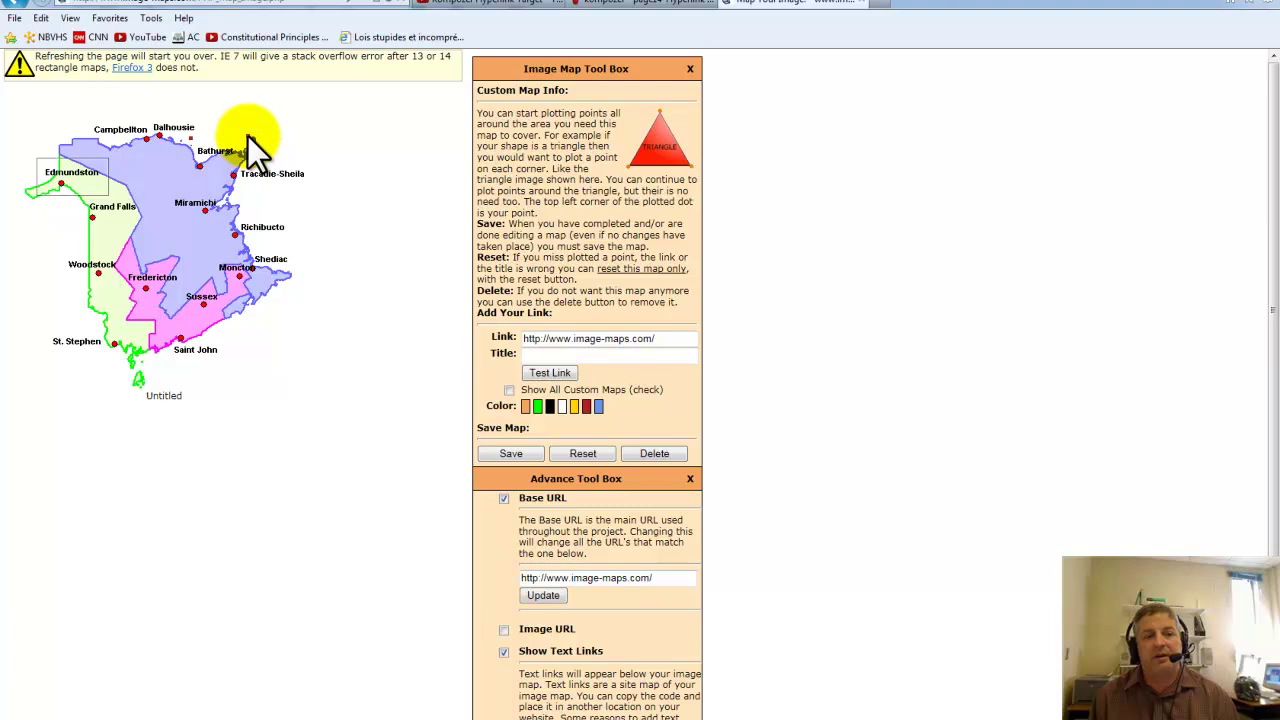
pyautogui.click(247, 135)
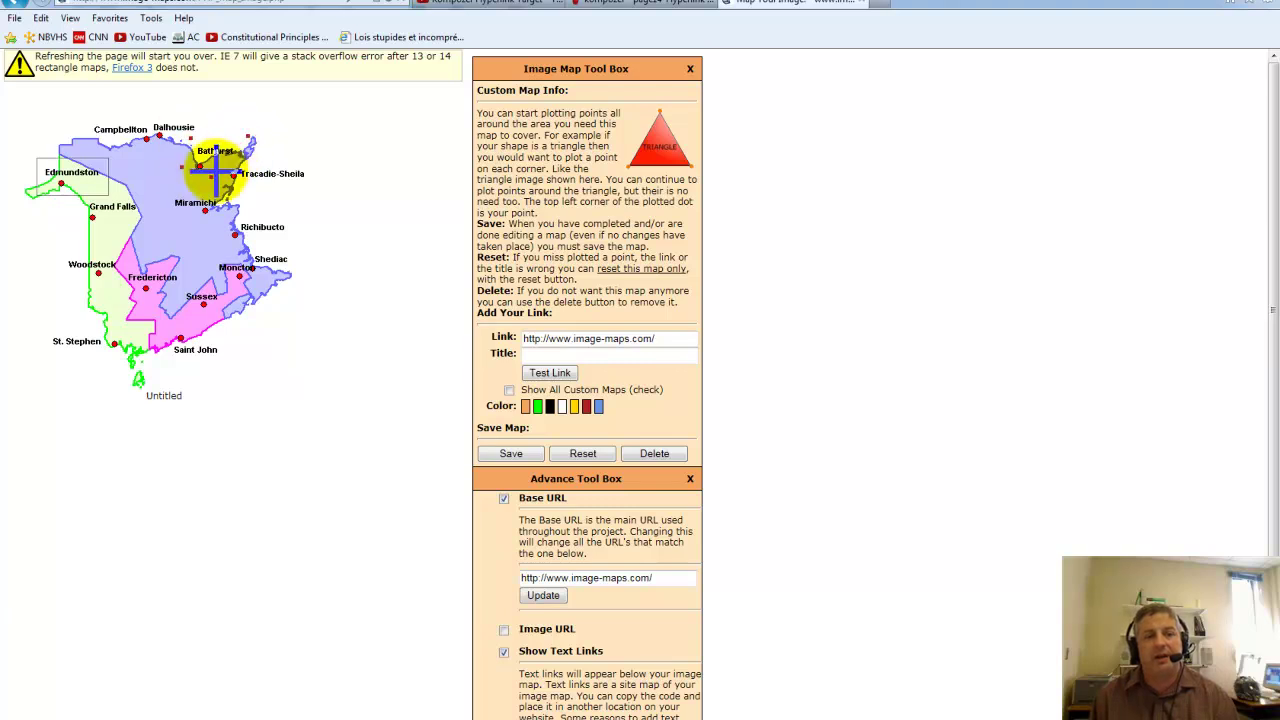
pyautogui.click(511, 453)
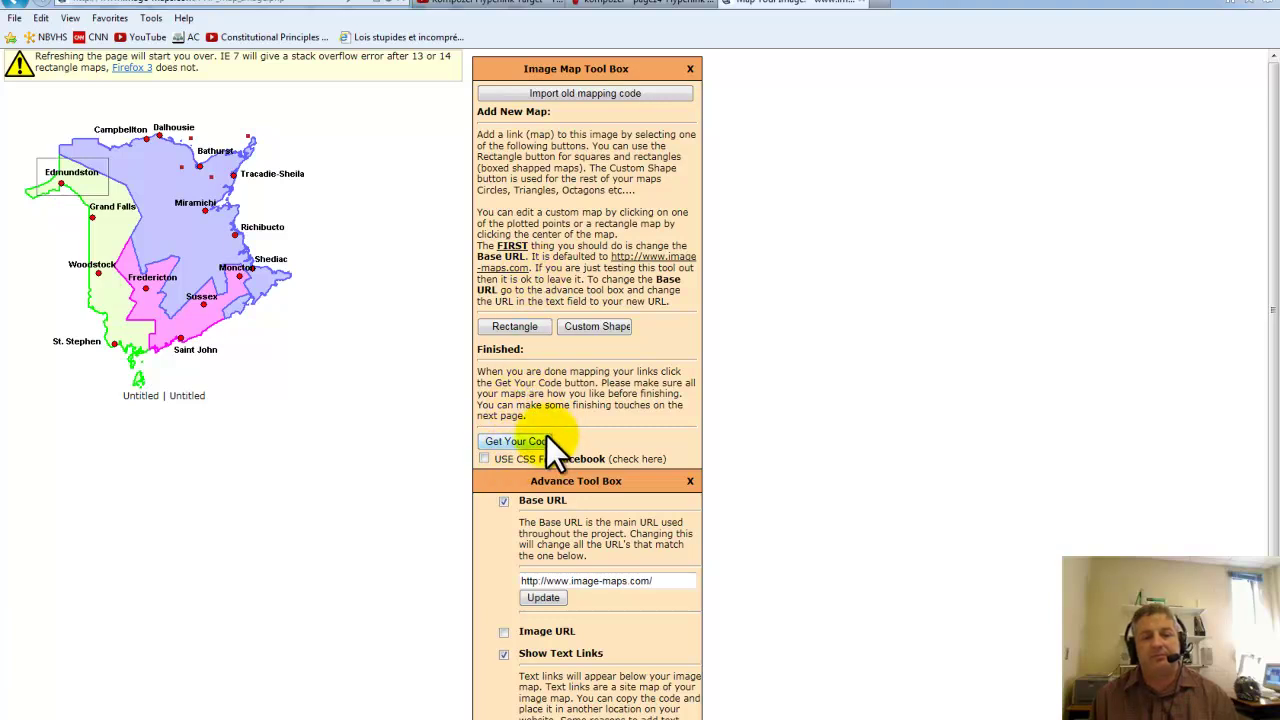
pyautogui.click(578, 327)
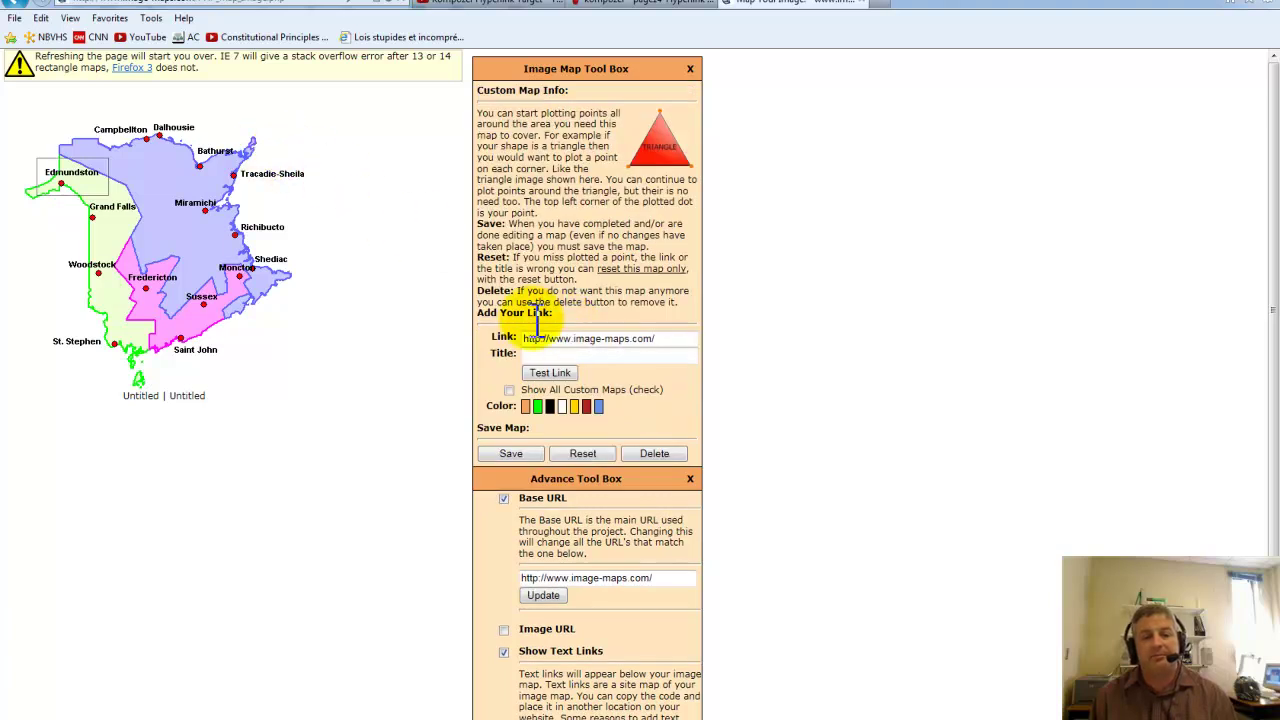
pyautogui.doubleClick(558, 338)
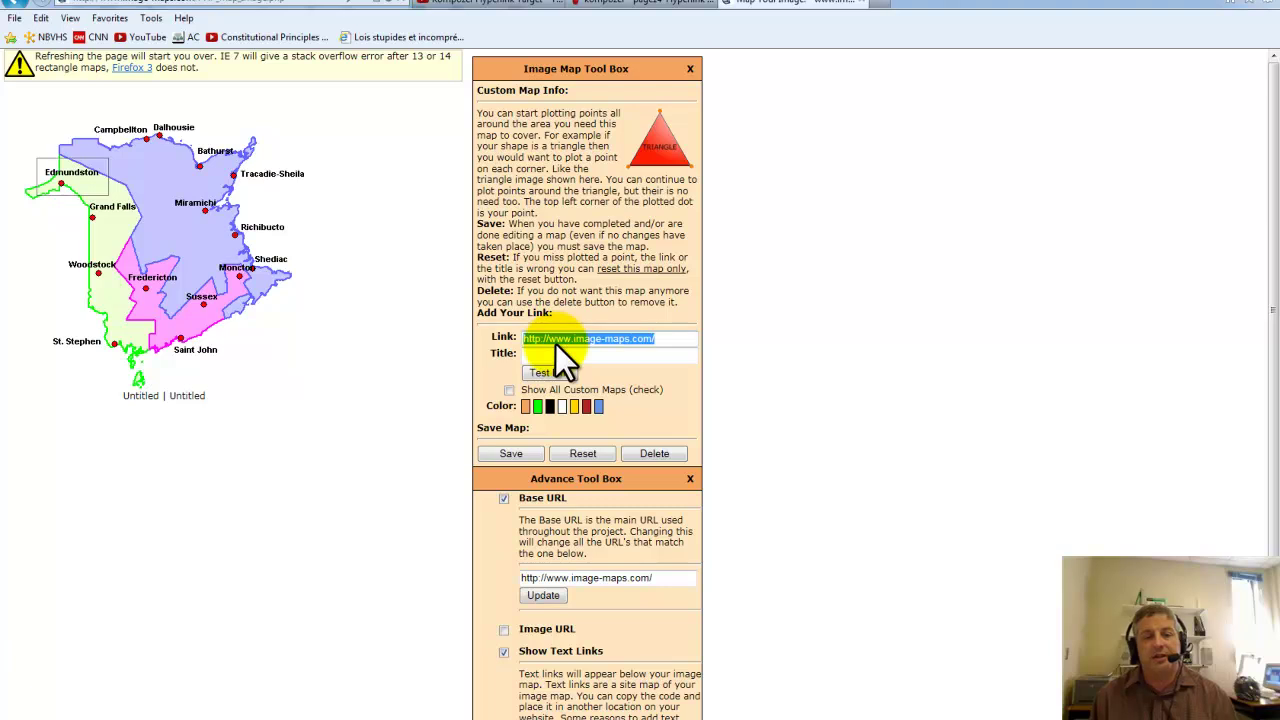
pyautogui.write('http://bathurst.ca')
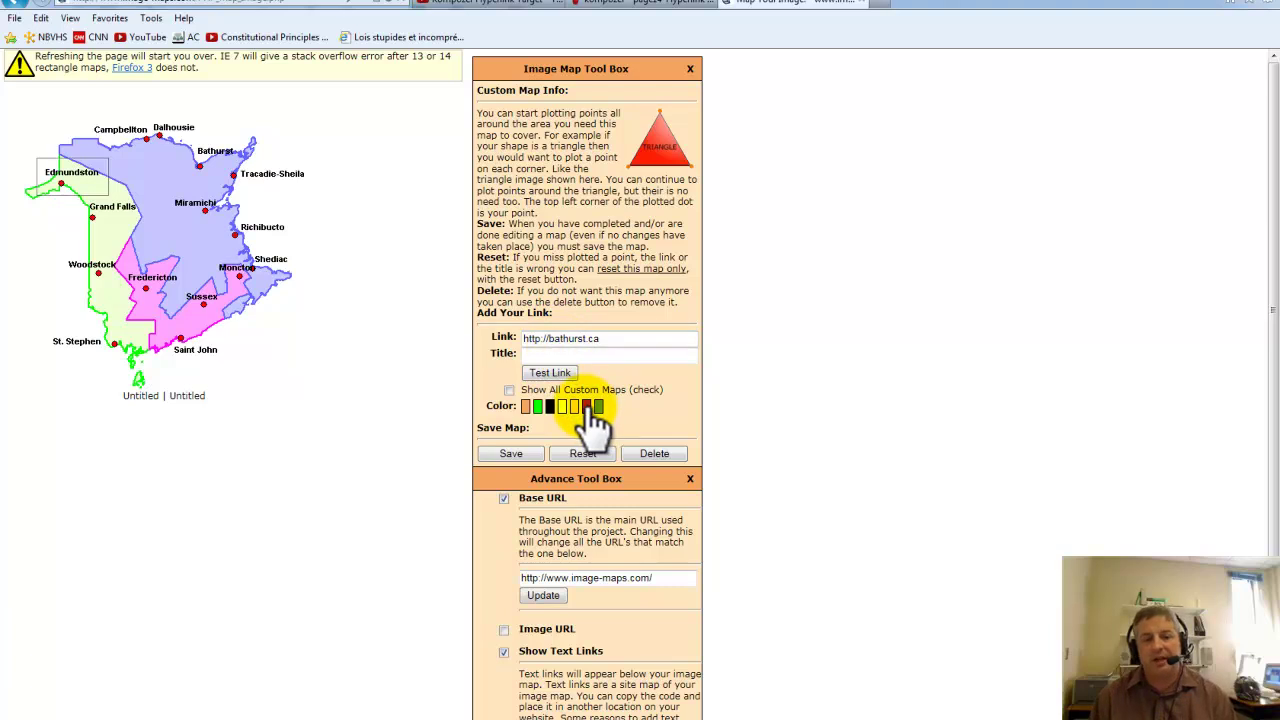
pyautogui.click(190, 172)
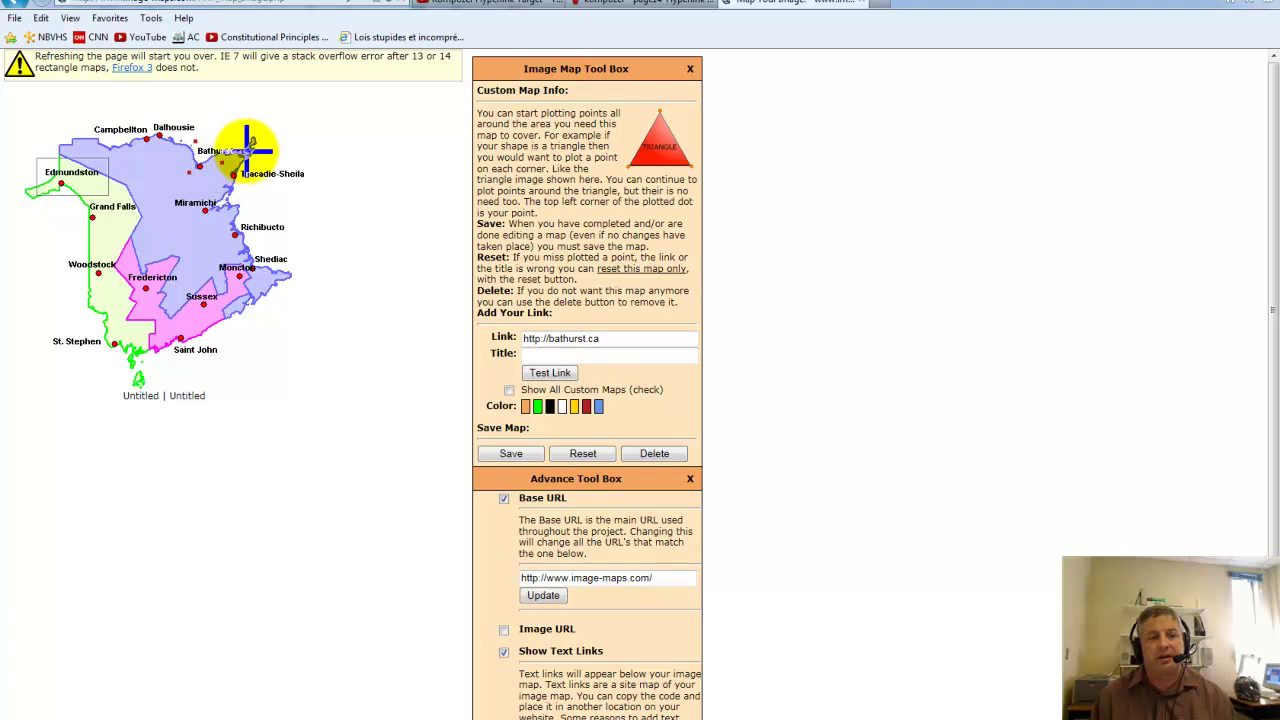
pyautogui.click(209, 141)
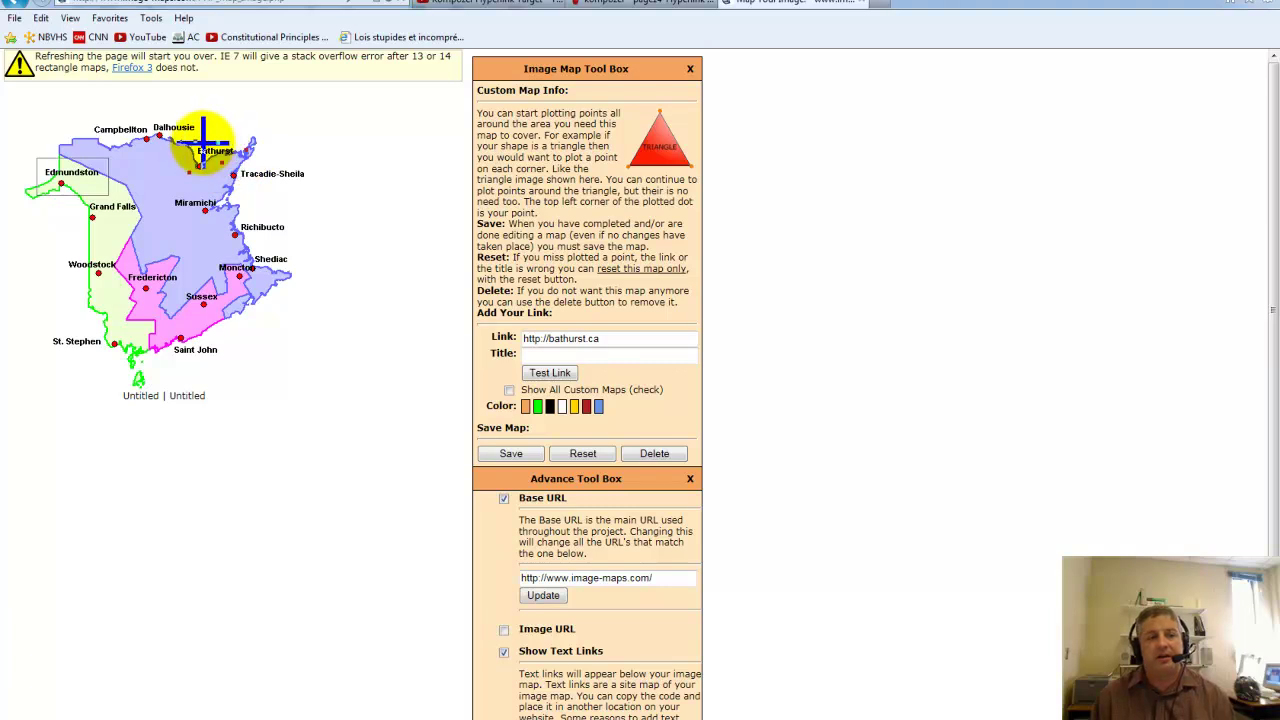
pyautogui.click(511, 456)
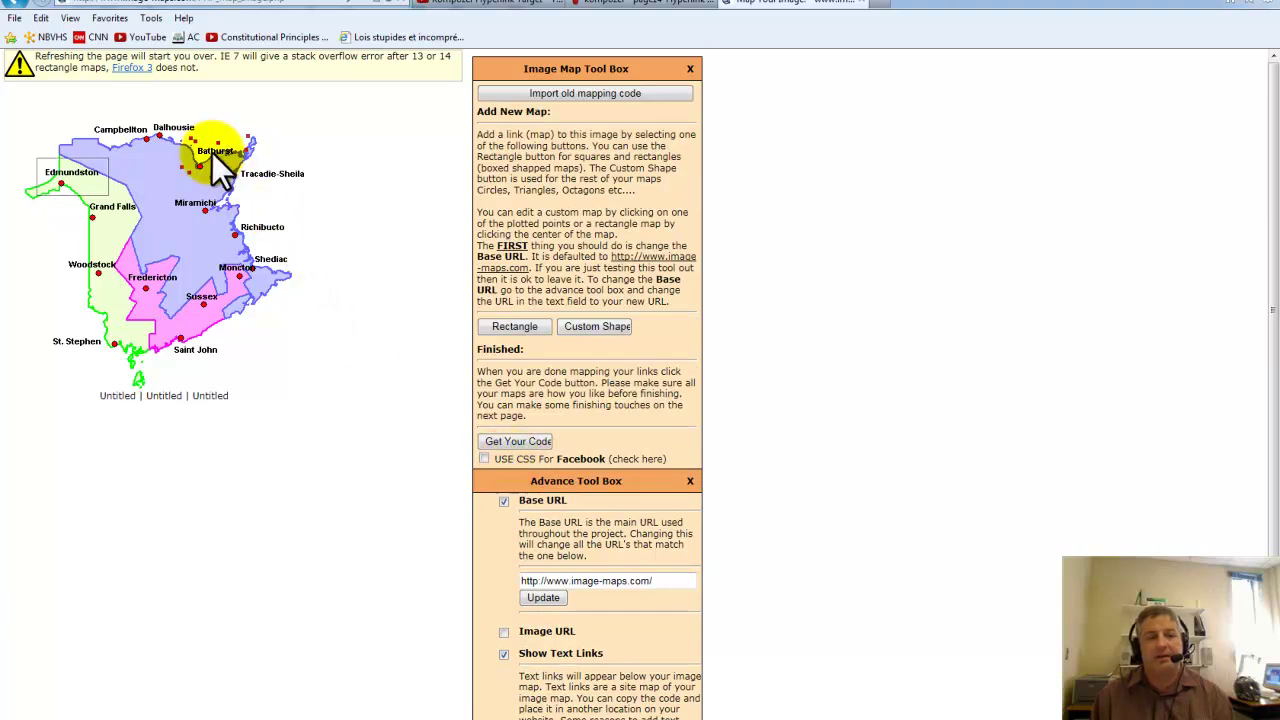
pyautogui.click(514, 326)
pyautogui.moveTo(71, 127); pyautogui.dragTo(200, 347)
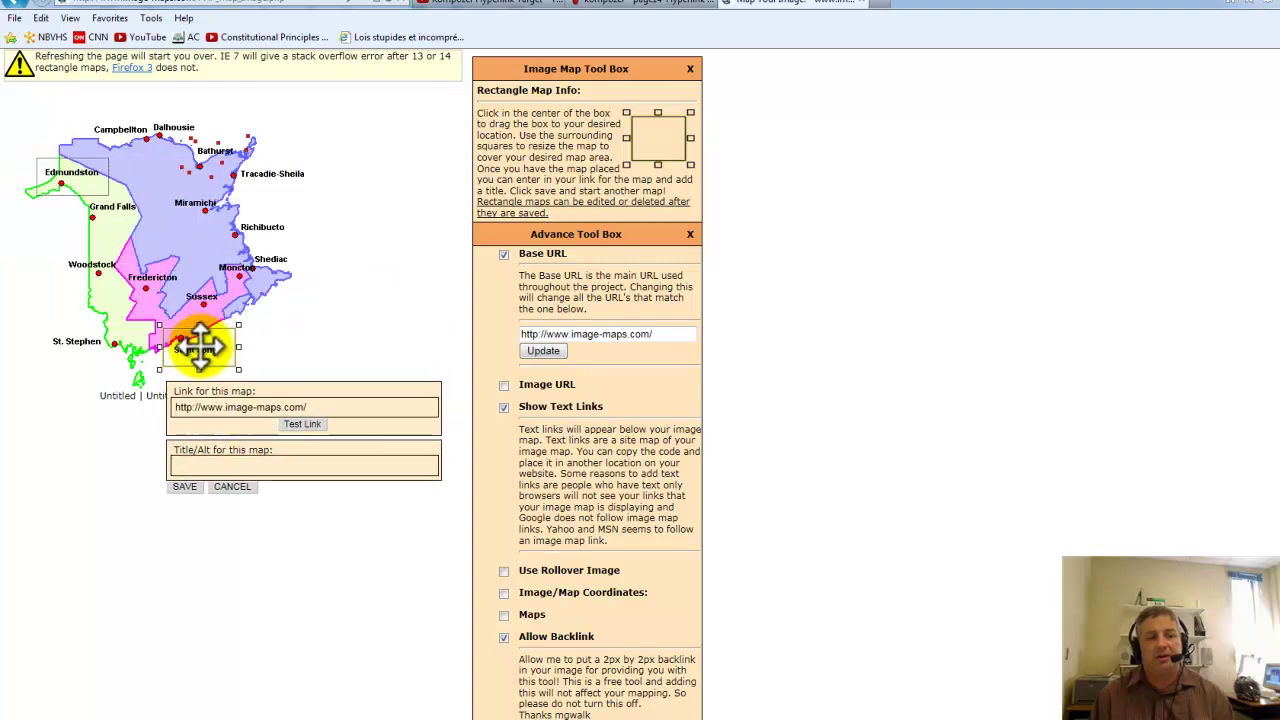
pyautogui.tripleClick(255, 405)
pyautogui.write('htt')
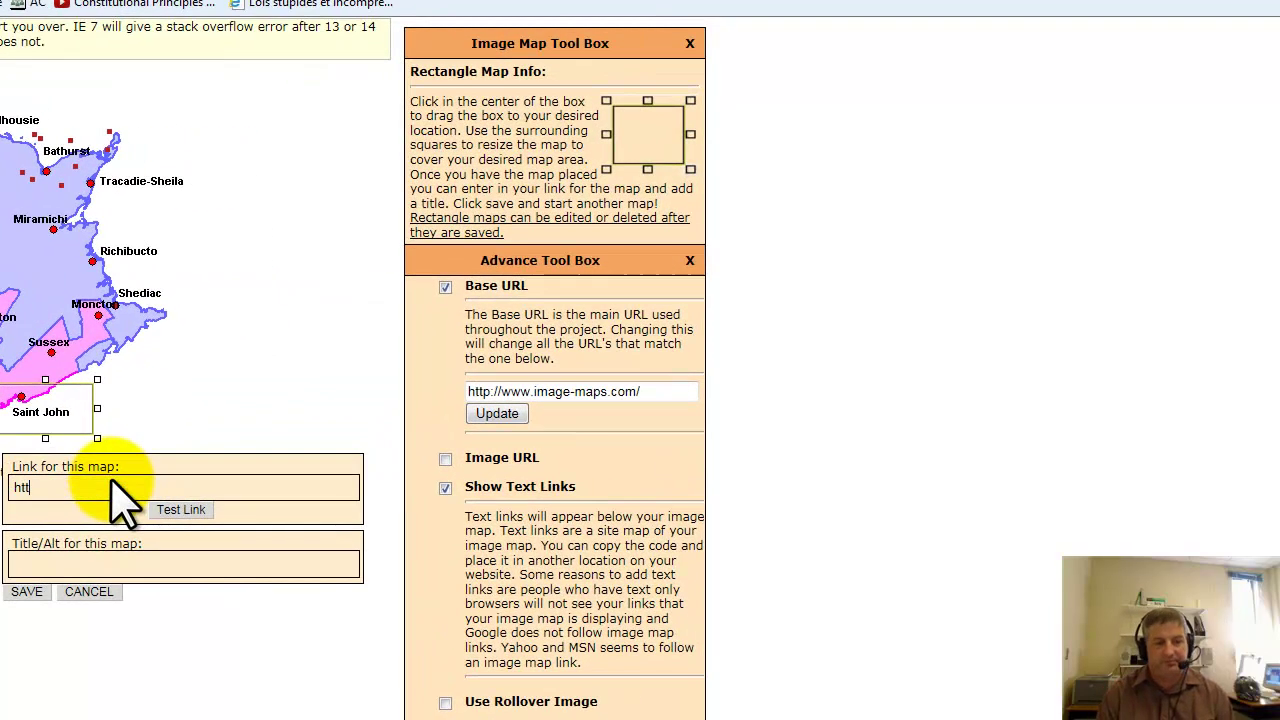
pyautogui.write('p:/')
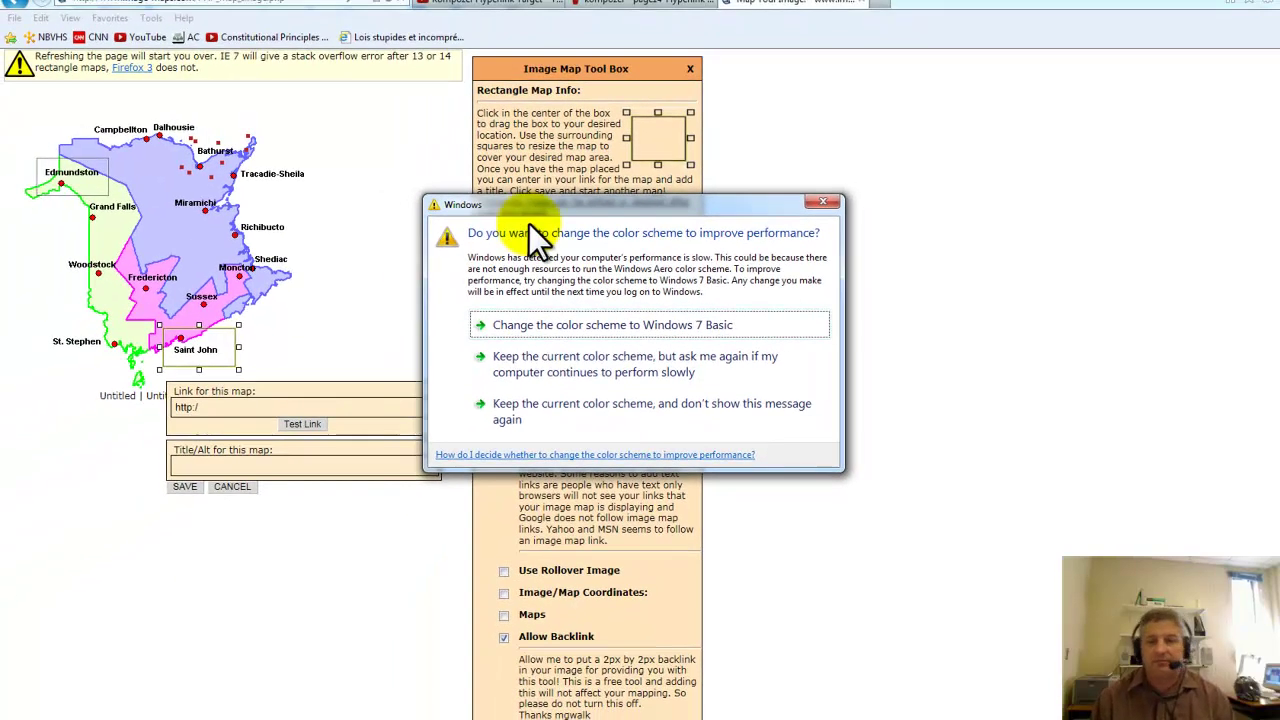
pyautogui.click(826, 201)
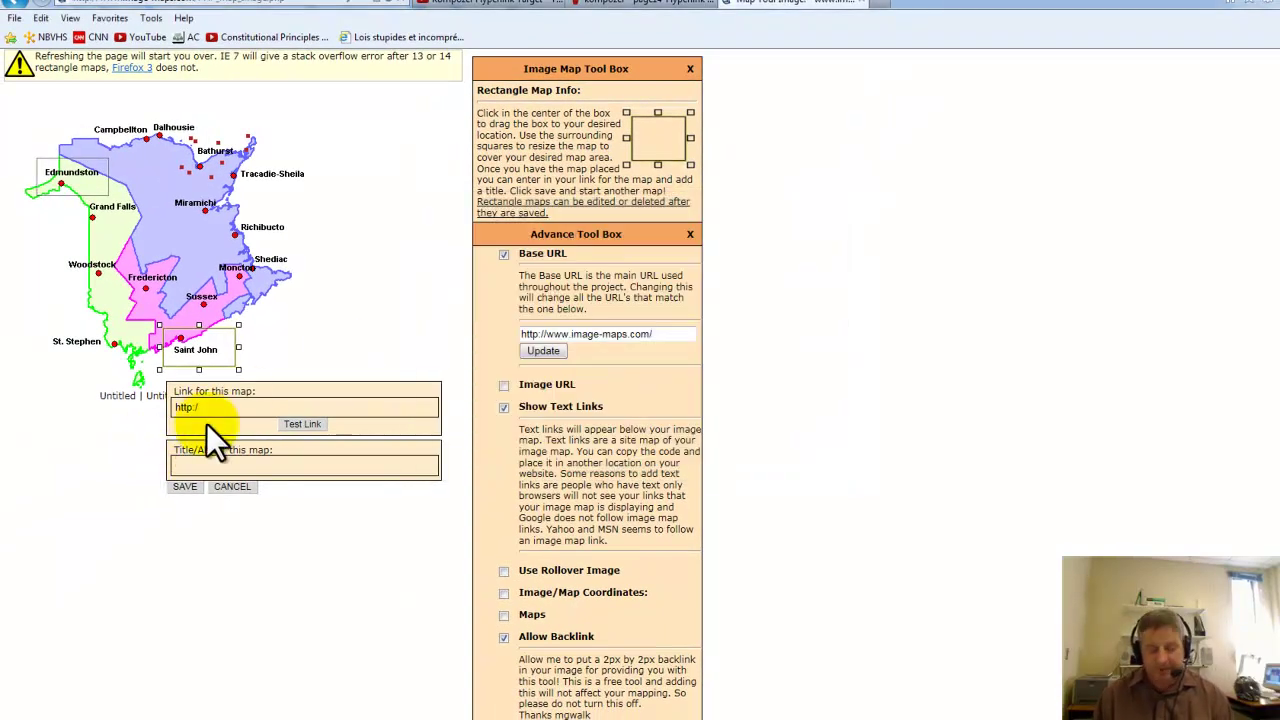
pyautogui.write('/saintjohn.c')
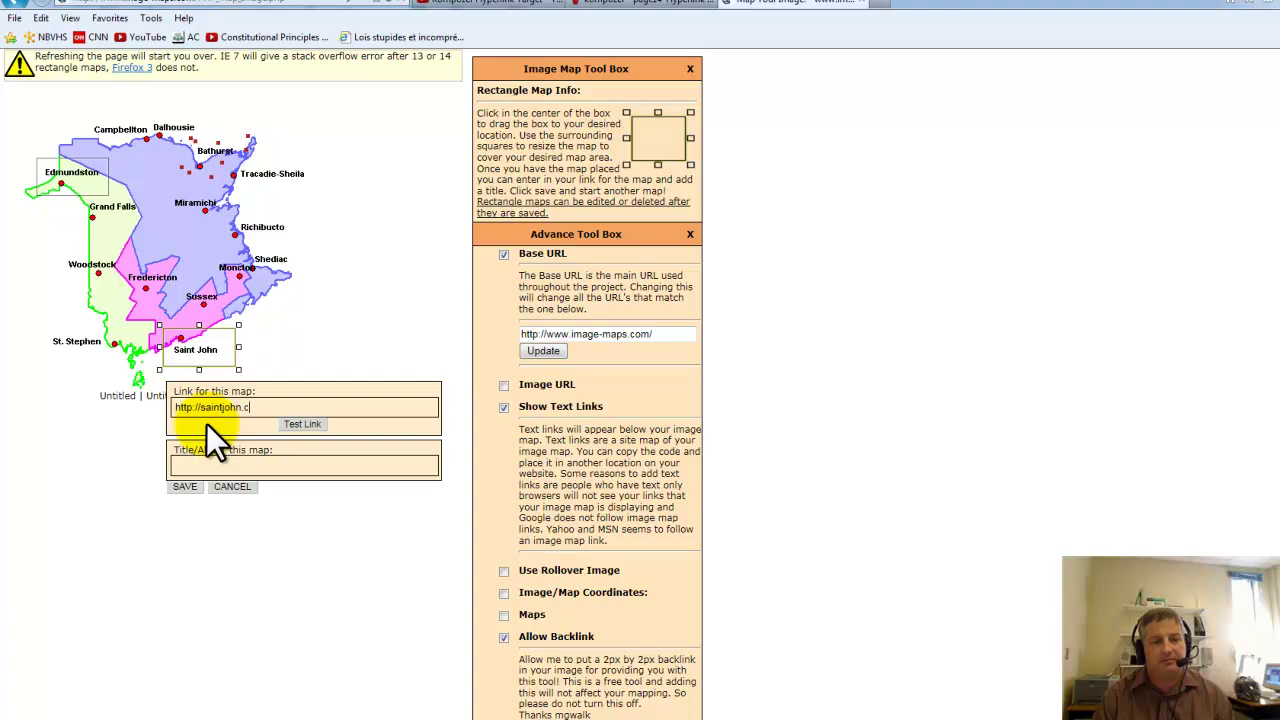
pyautogui.write('a')
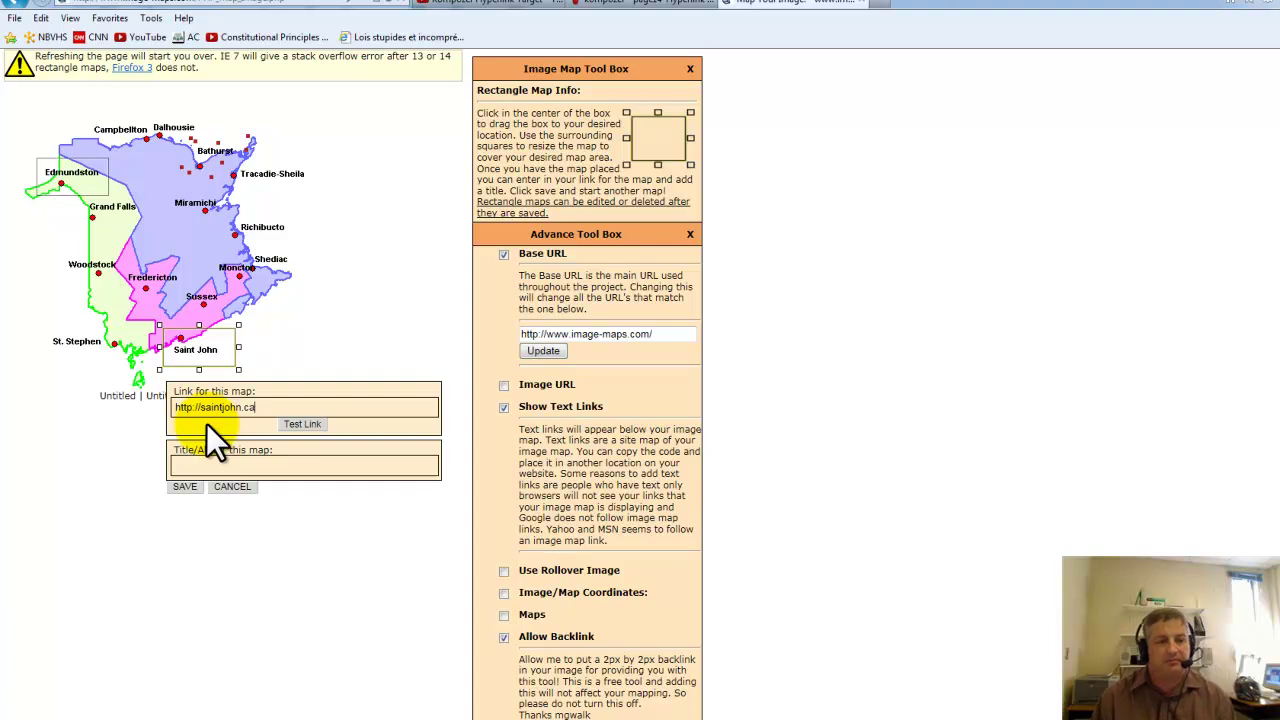
pyautogui.click(185, 487)
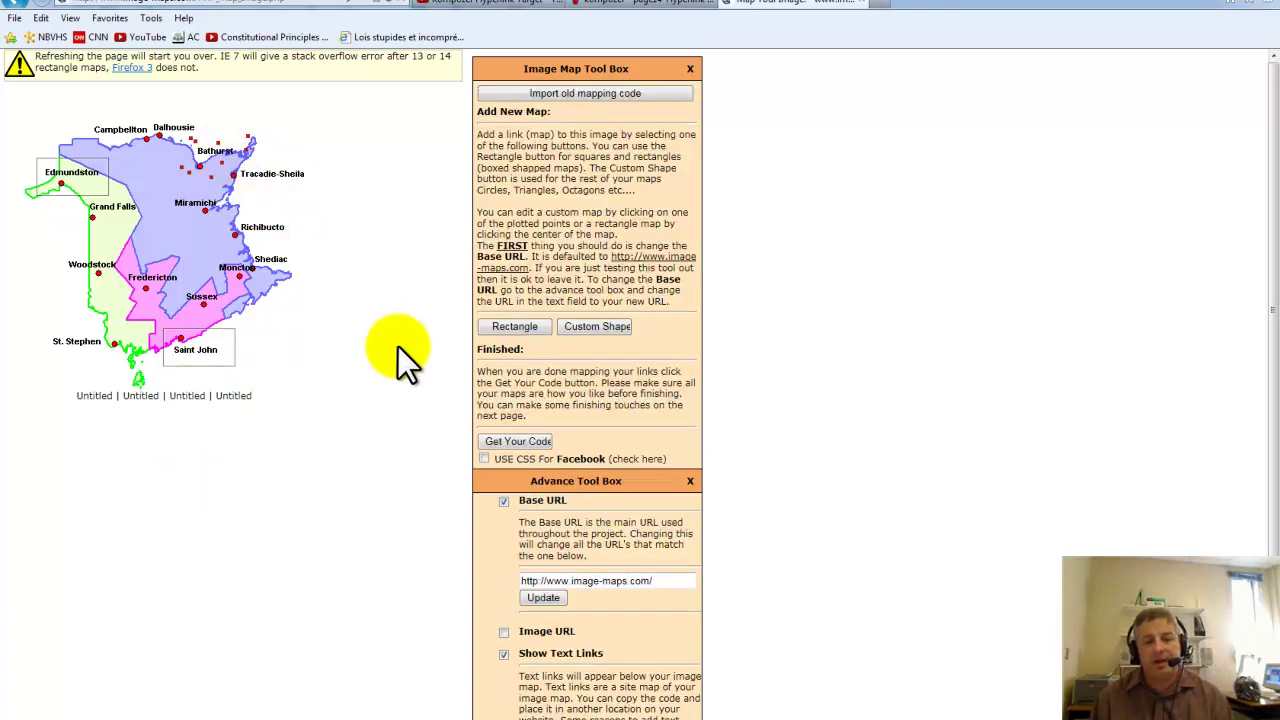
# - Generate the code for the finished image map and display its HTML output
pyautogui.scroll(-5, 398, 360)
pyautogui.scroll(5, 396, 400)
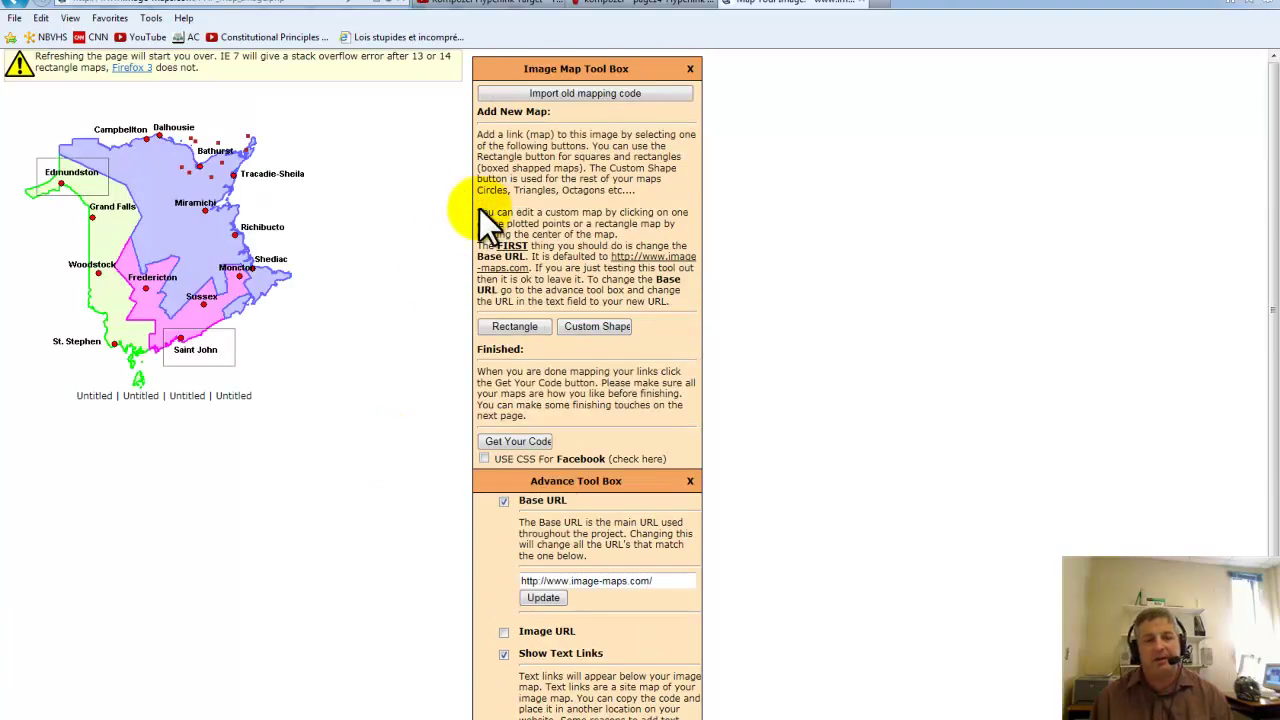
pyautogui.click(522, 442)
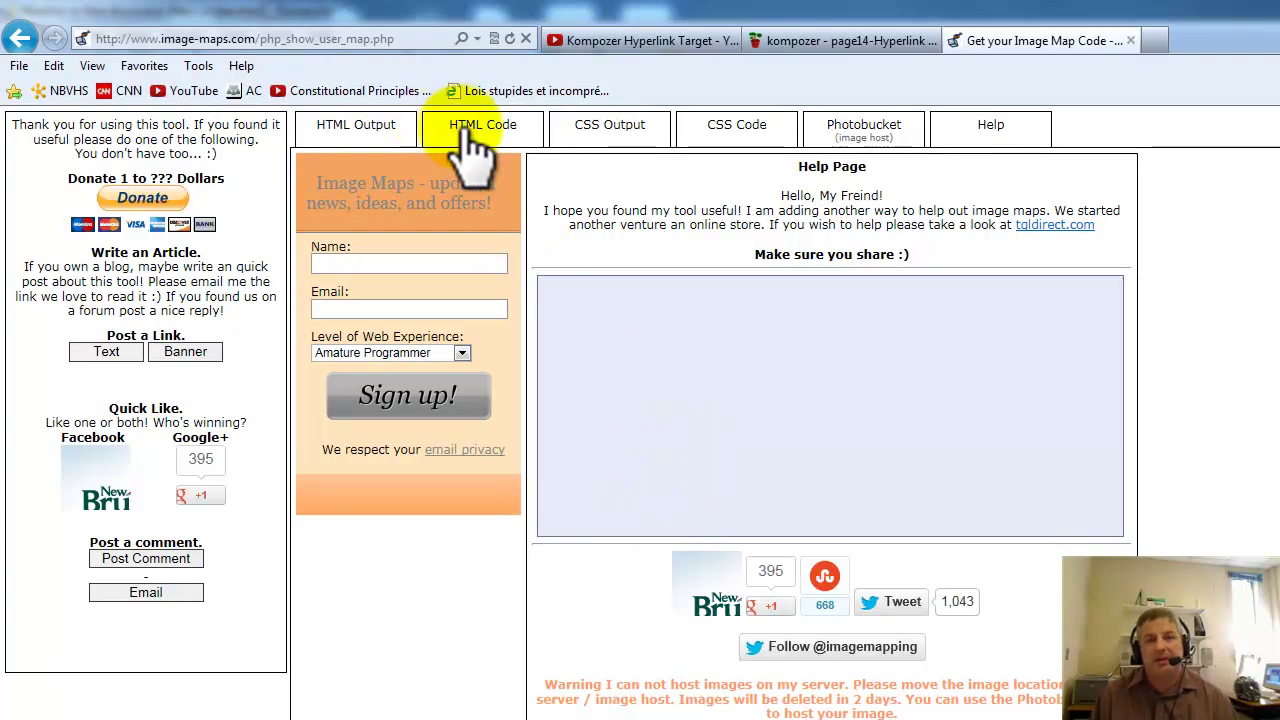
pyautogui.click(368, 152)
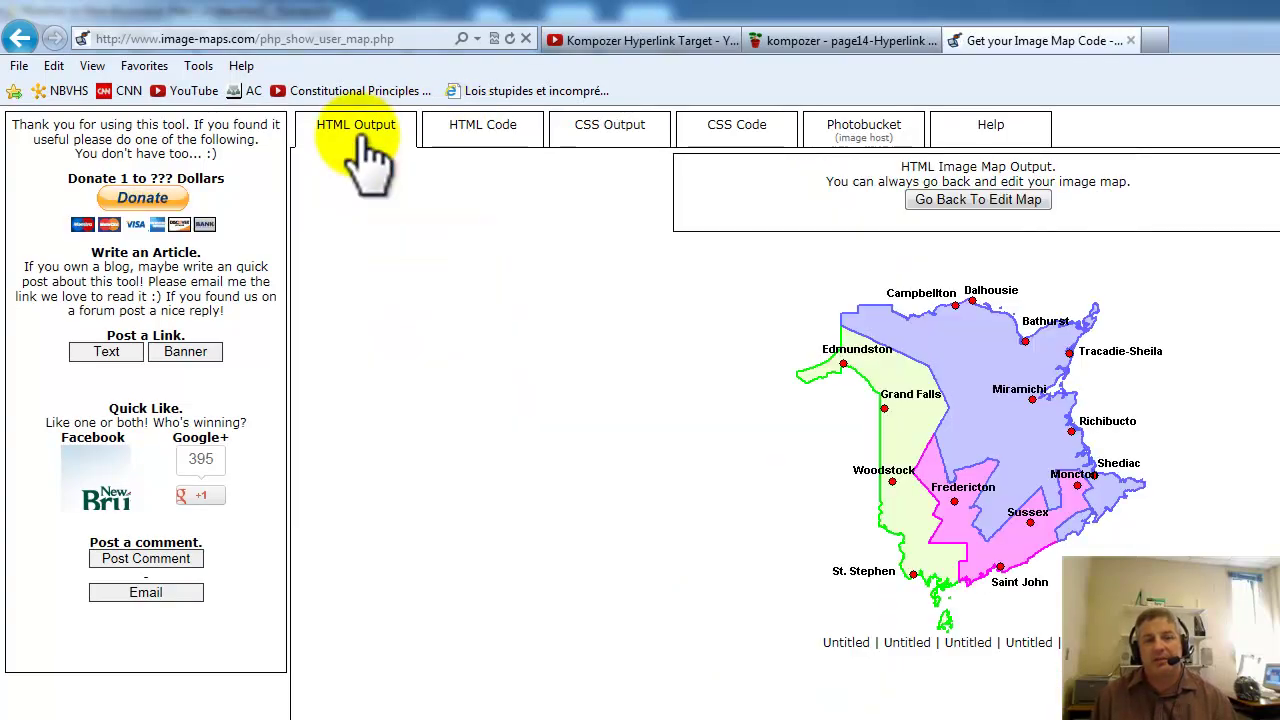
pyautogui.rightClick(959, 411)
pyautogui.press('Escape')
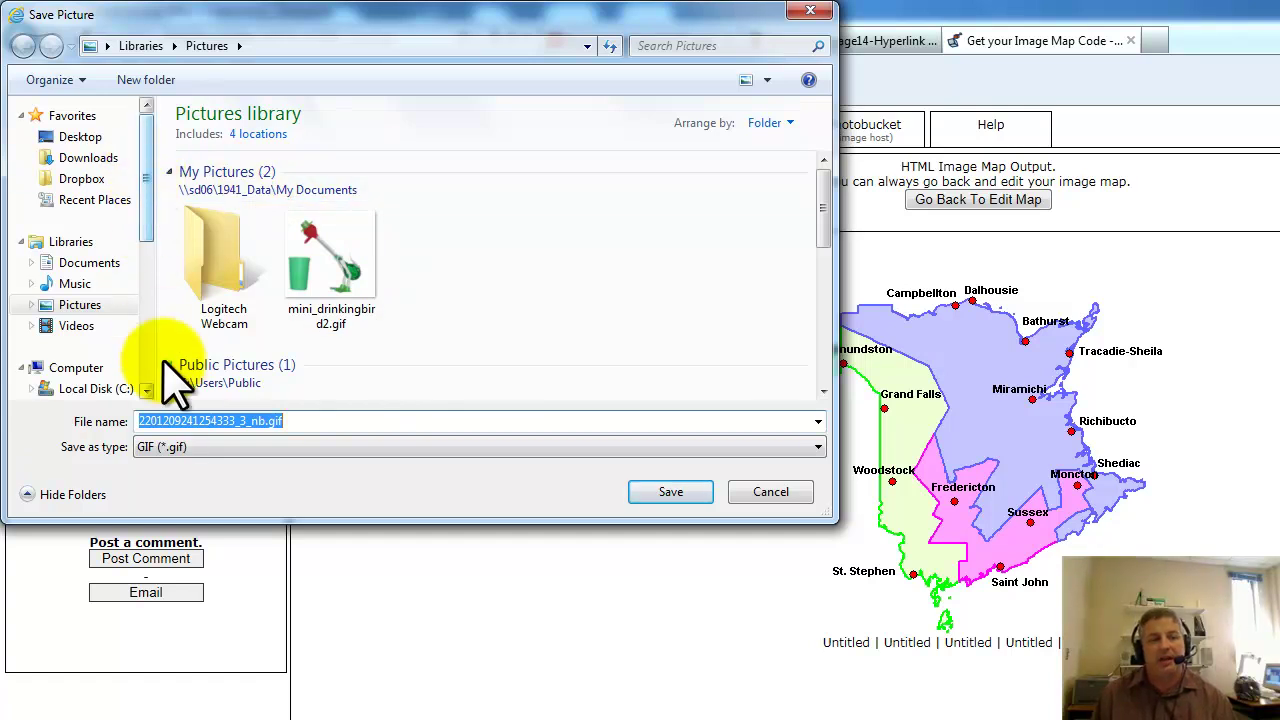
pyautogui.scroll(-4, 150, 200)
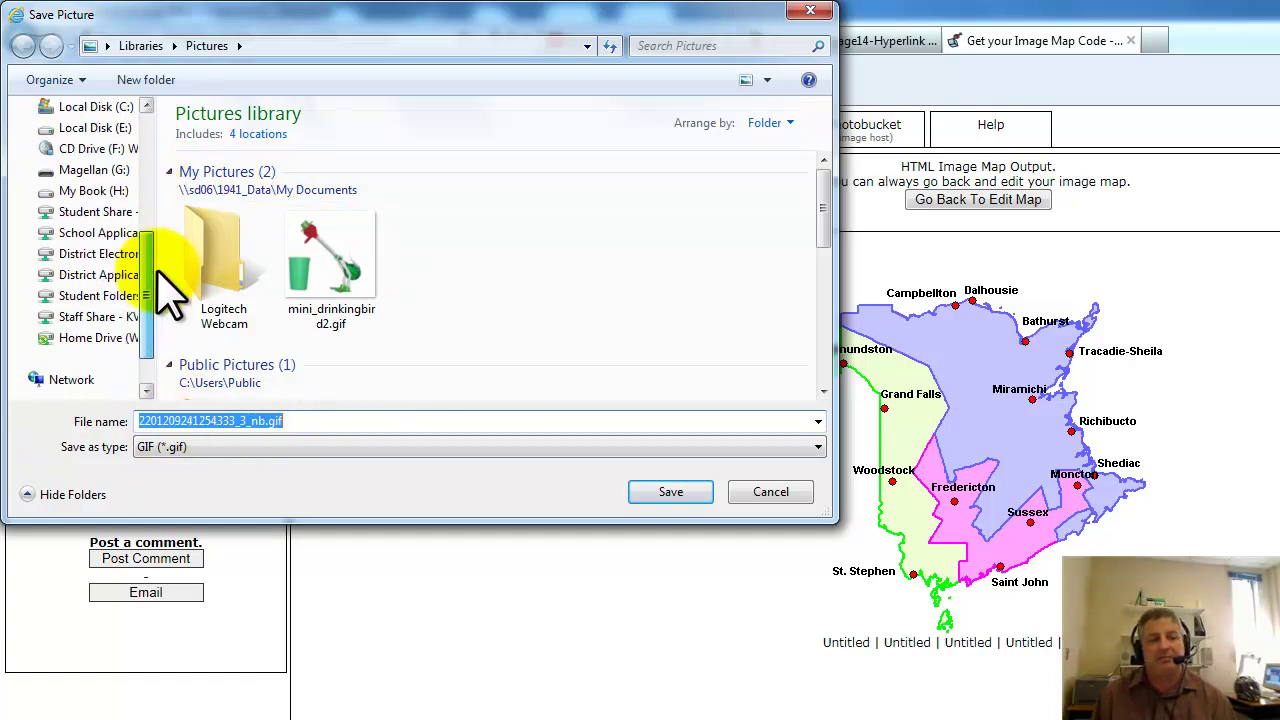
pyautogui.scroll(1, 160, 235)
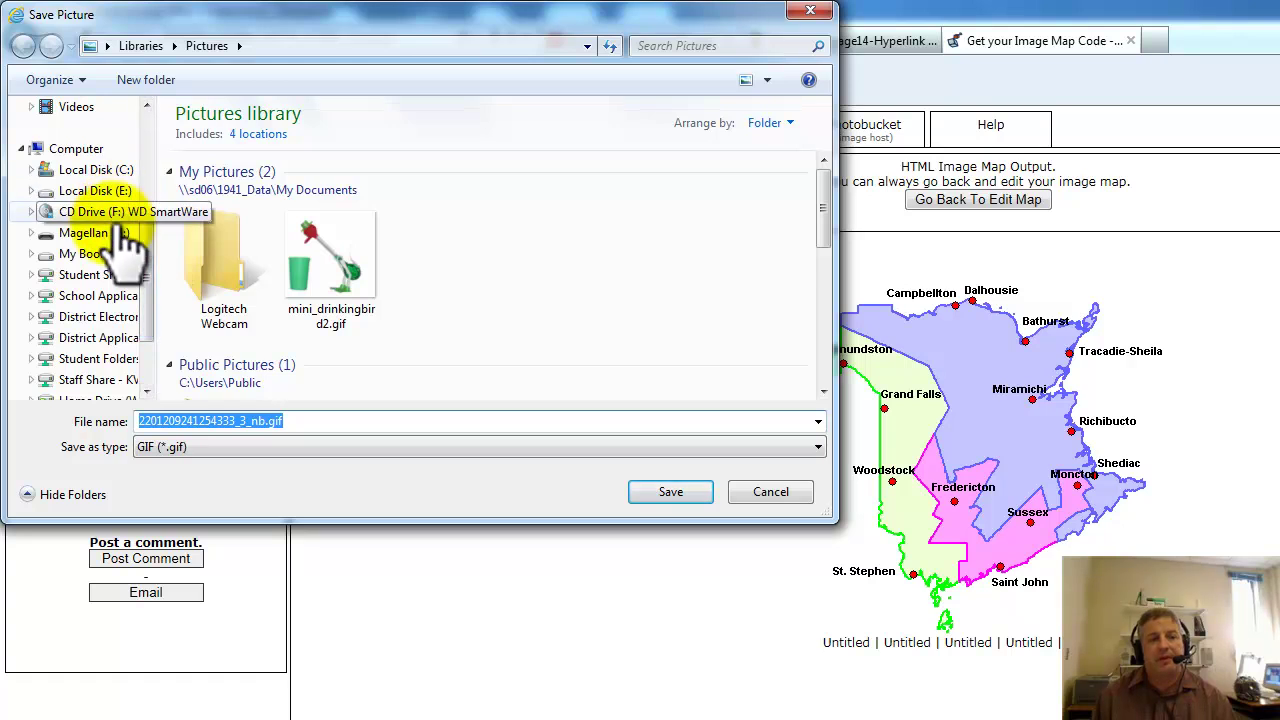
pyautogui.scroll(-2, 150, 370)
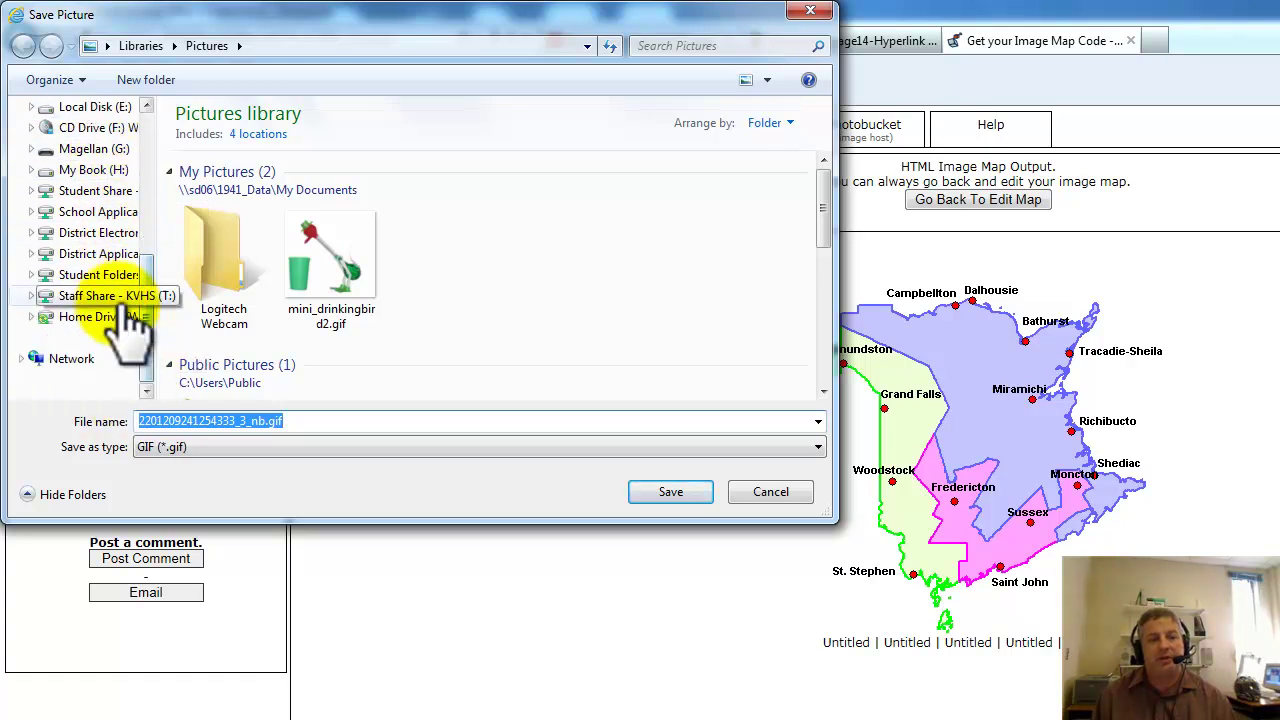
pyautogui.click(70, 317)
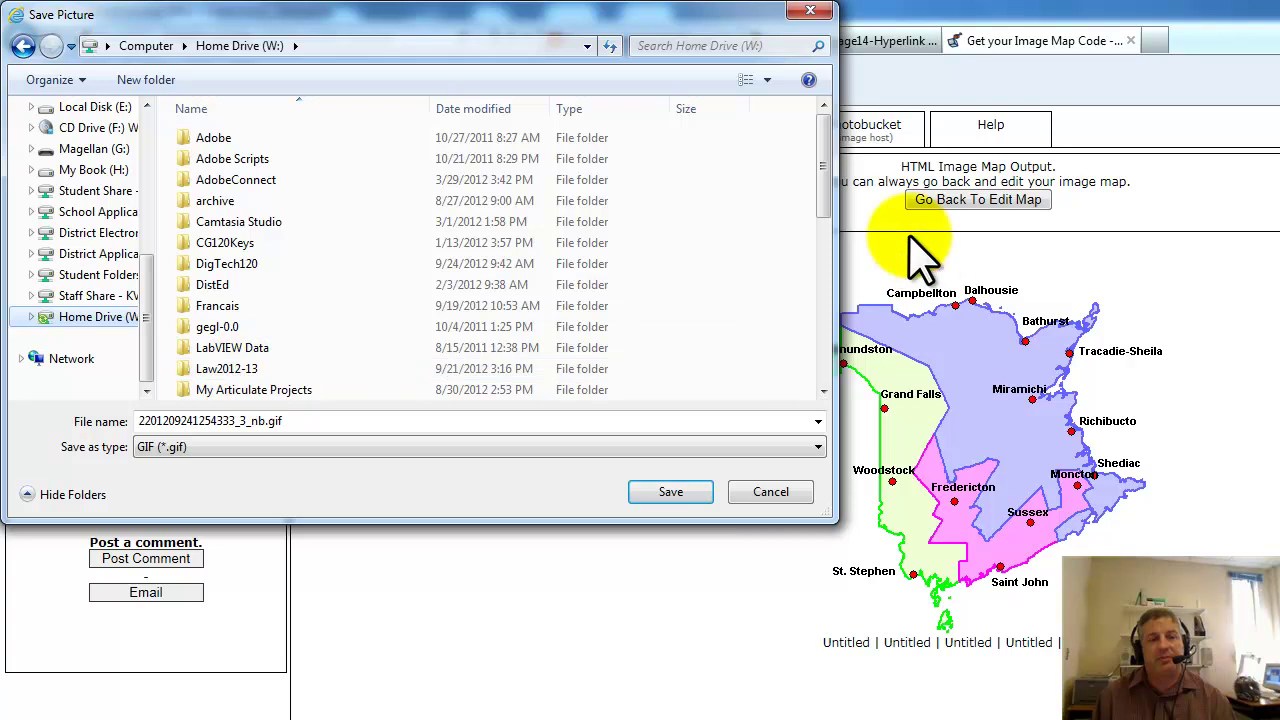
pyautogui.moveTo(823, 170); pyautogui.dragTo(829, 337)
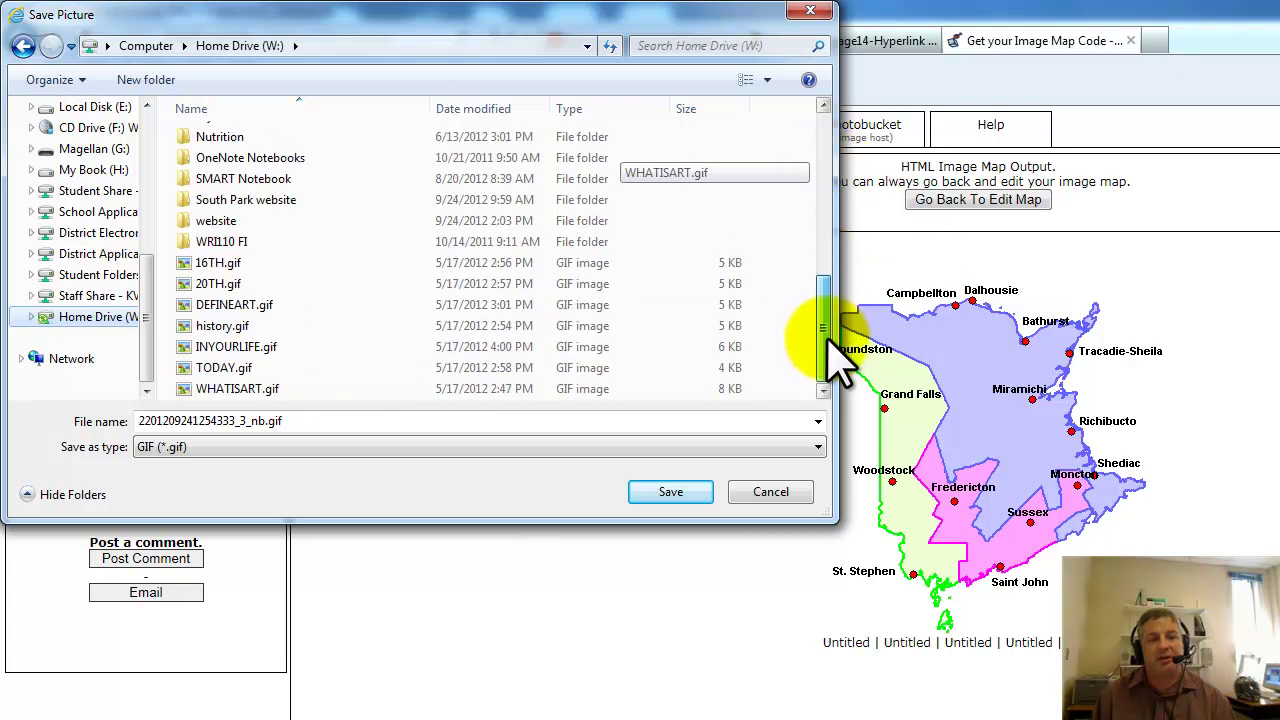
pyautogui.doubleClick(216, 221)
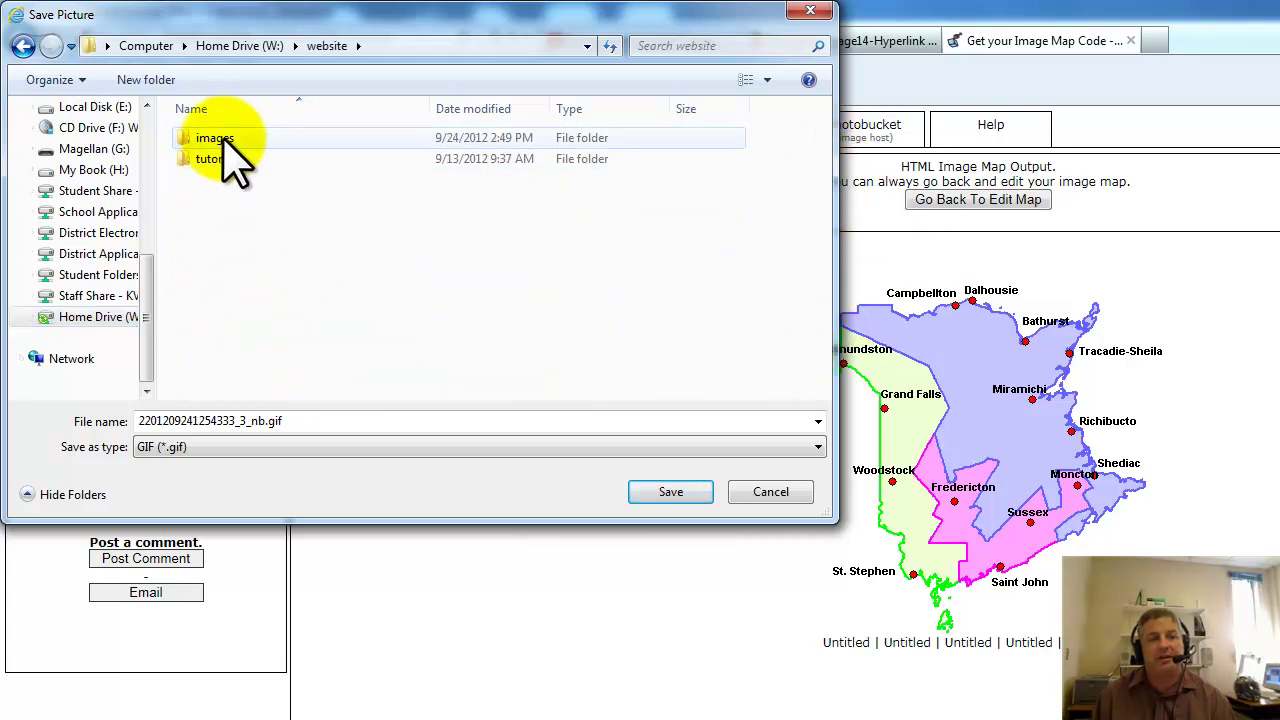
pyautogui.doubleClick(215, 138)
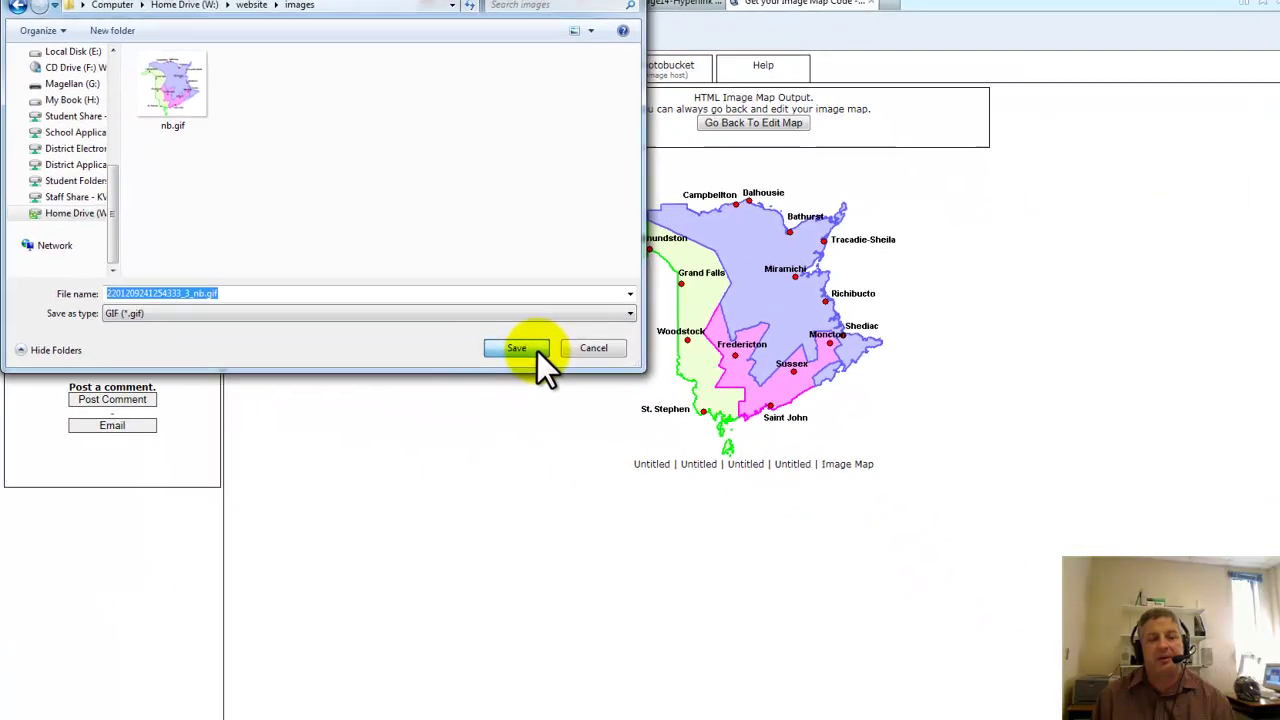
pyautogui.click(635, 458)
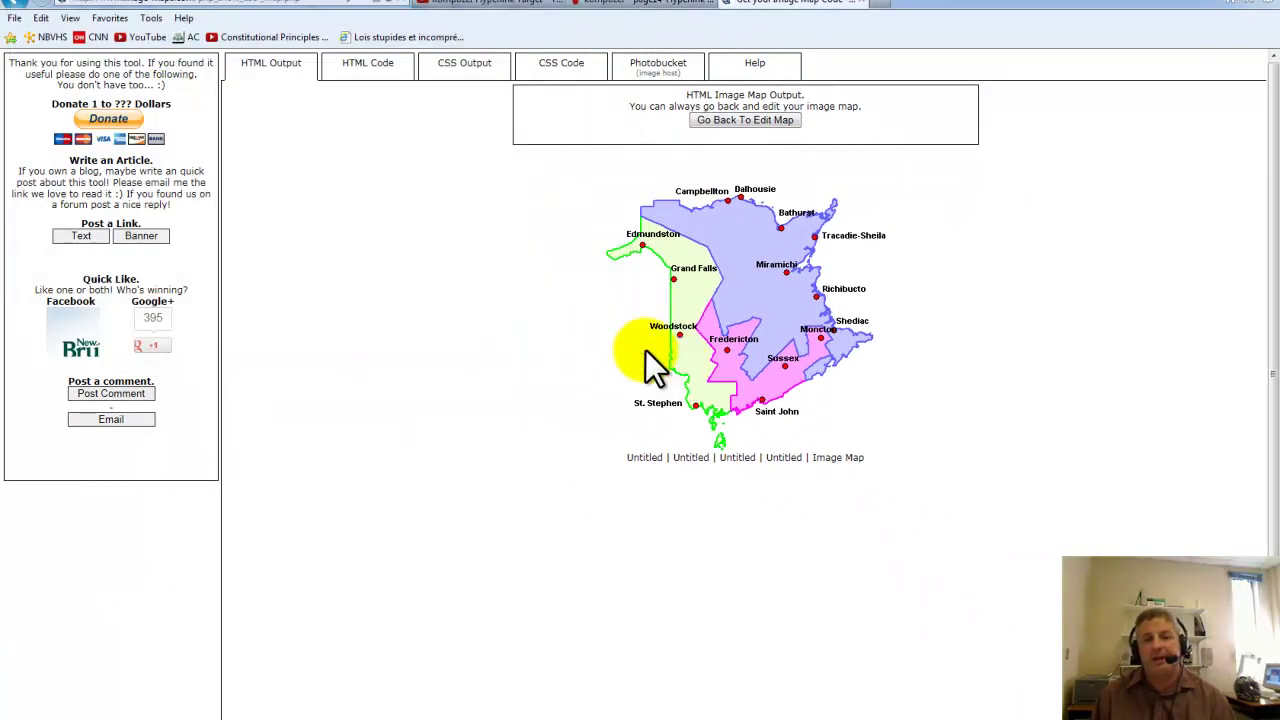
# - Open the generated HTML code and delete the image map text links block, from its Start comment through its End comment
pyautogui.click(398, 82)
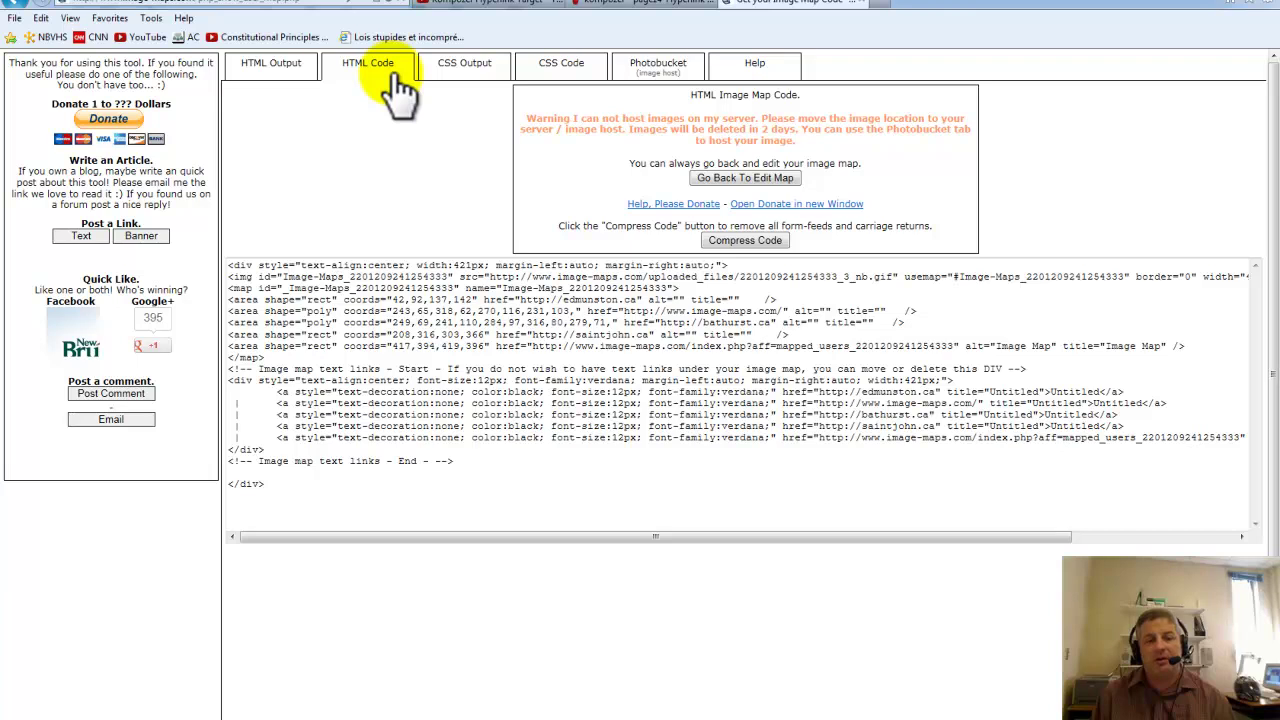
pyautogui.moveTo(437, 500); pyautogui.dragTo(243, 237)
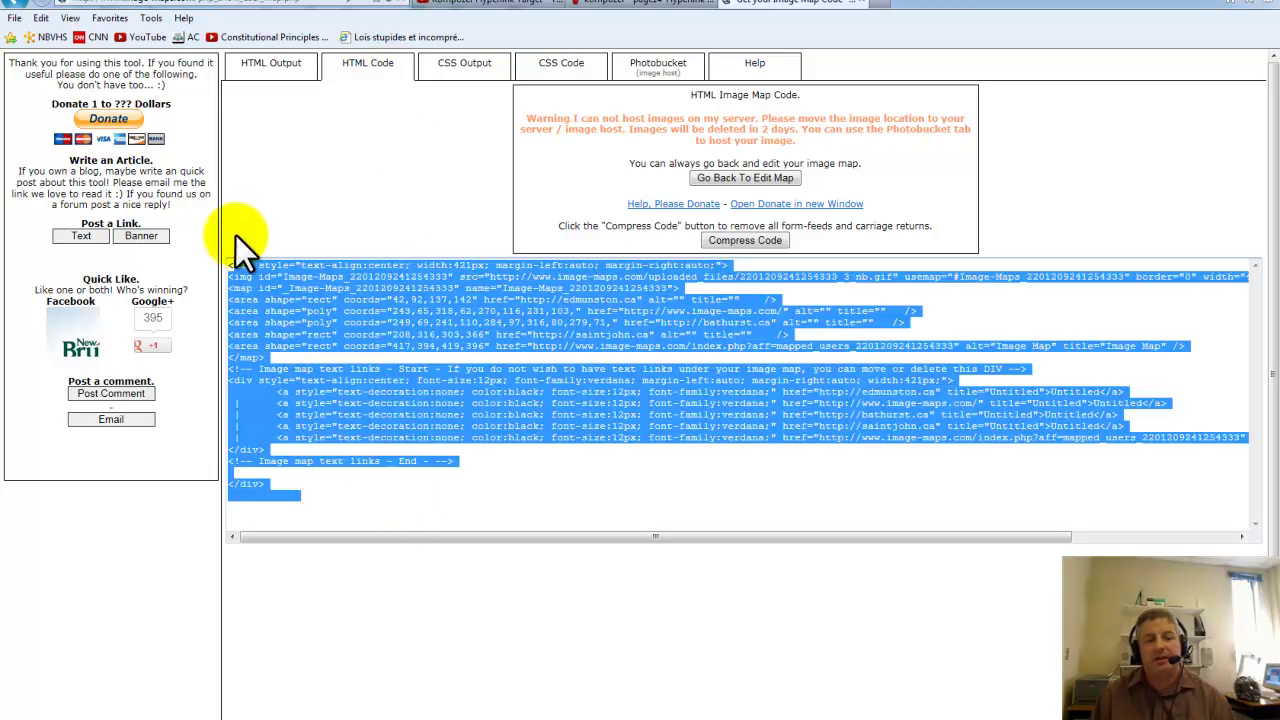
pyautogui.click(379, 403)
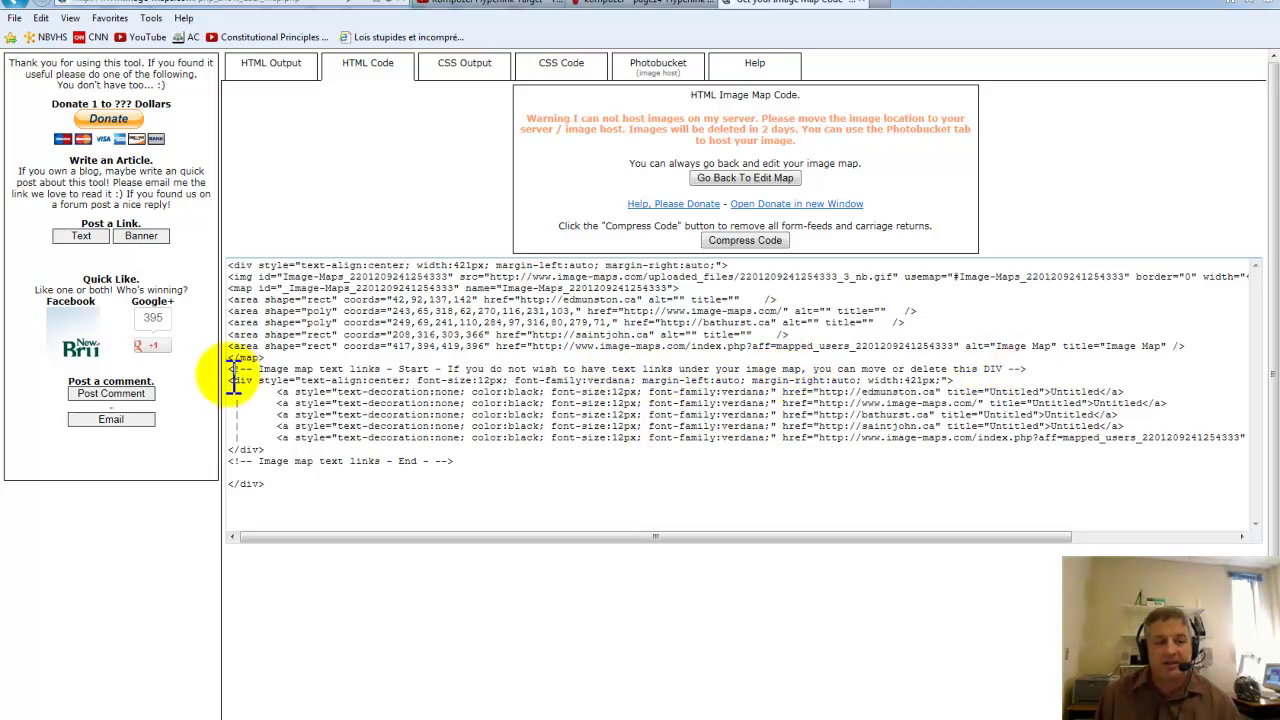
pyautogui.moveTo(231, 370); pyautogui.dragTo(468, 472)
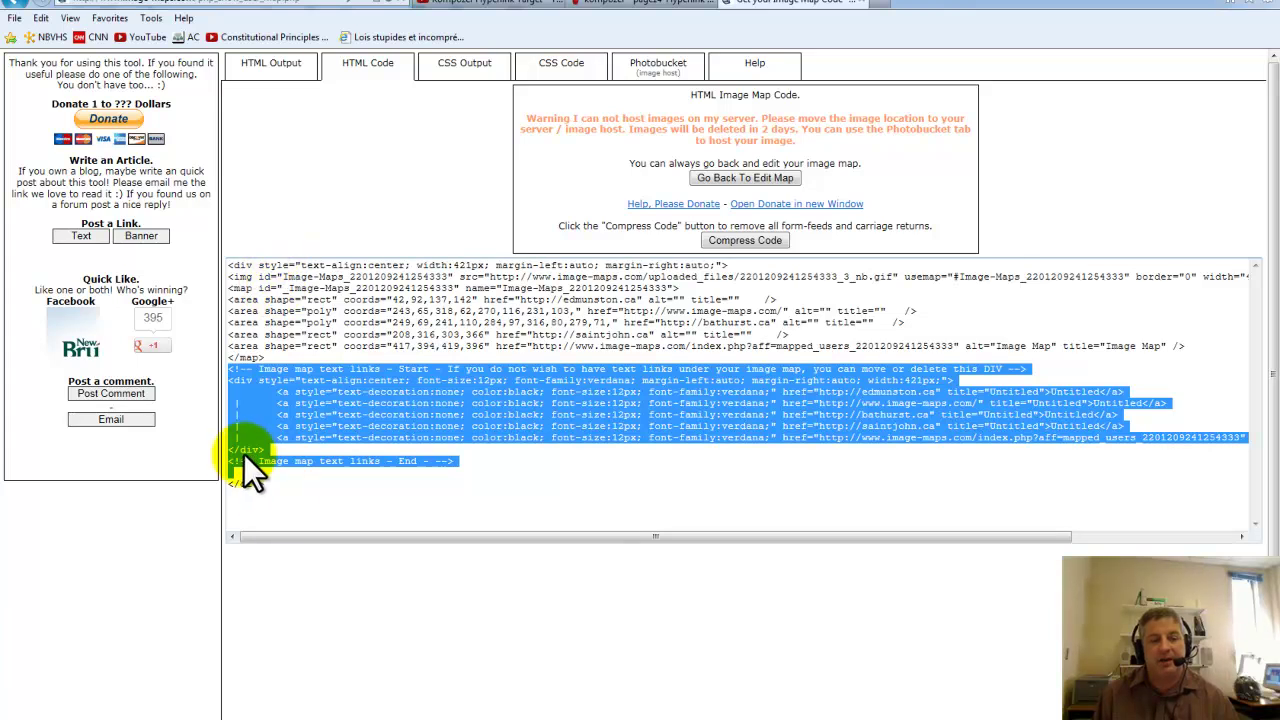
pyautogui.press('Delete')
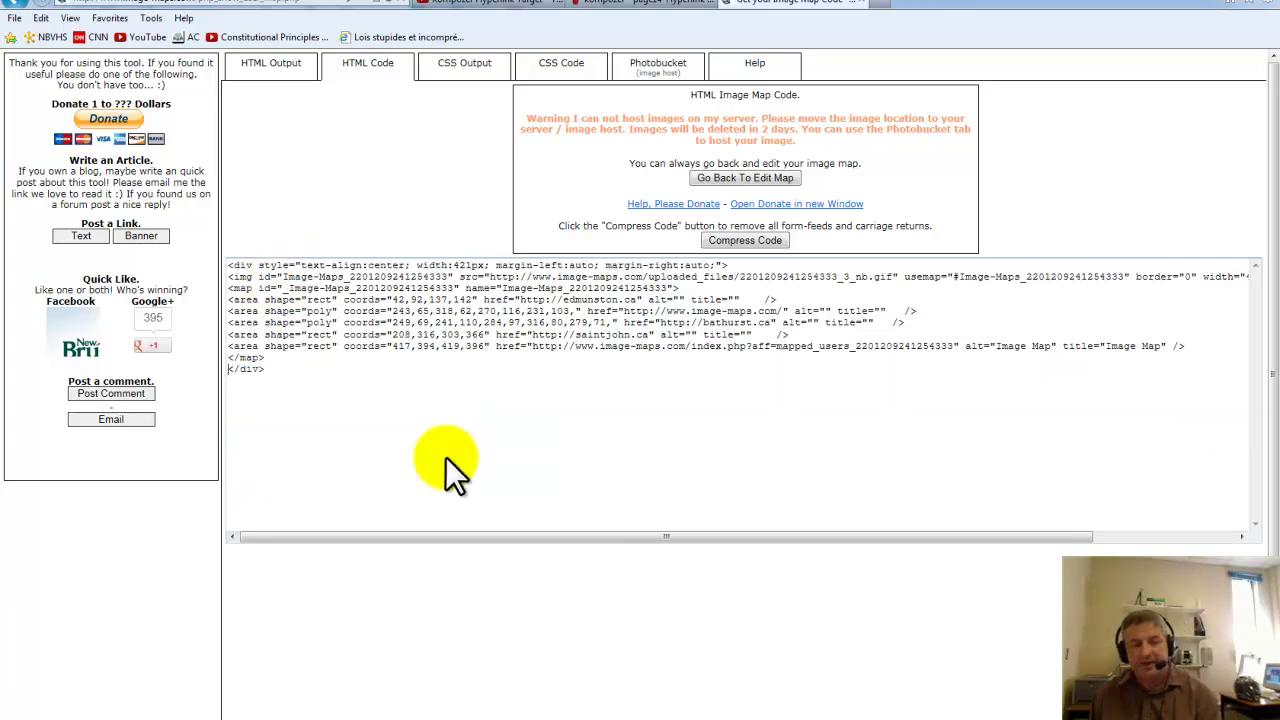
# - Copy all the remaining image map HTML code and switch to the Weather in New Brunswick page in KompoZer
pyautogui.moveTo(270, 360); pyautogui.dragTo(226, 240)
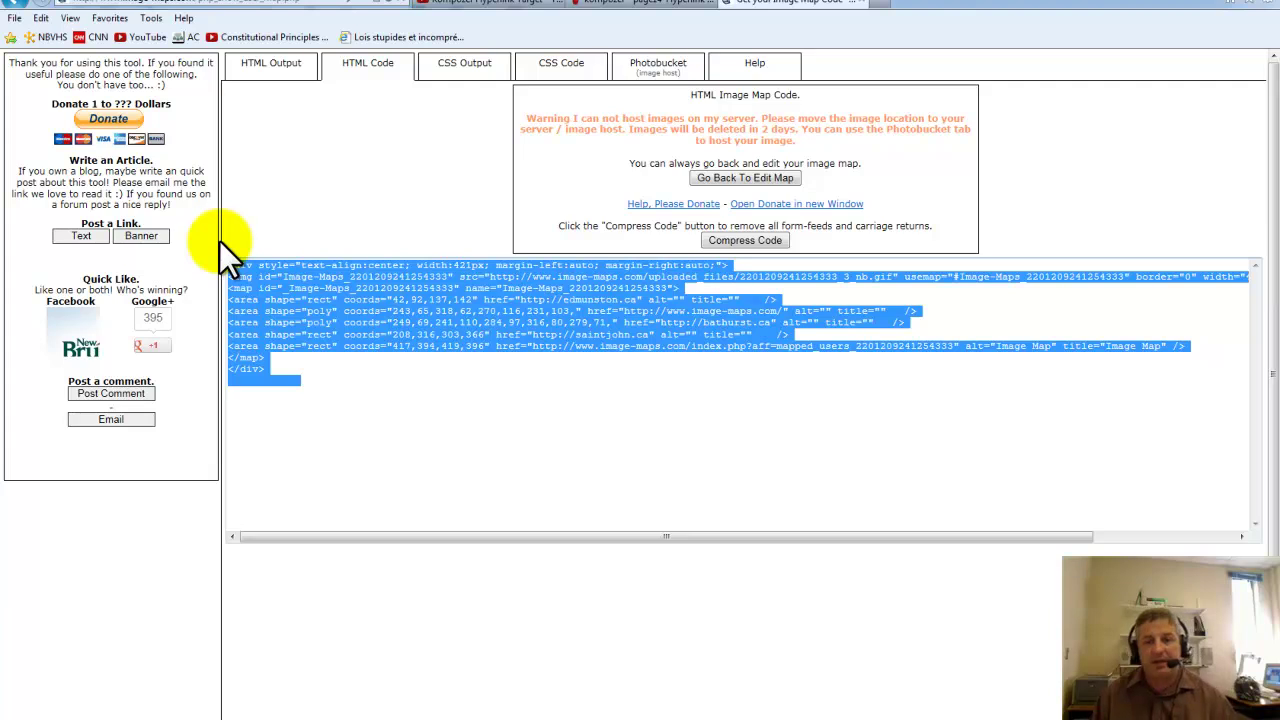
pyautogui.rightClick(528, 306)
pyautogui.click(563, 360)
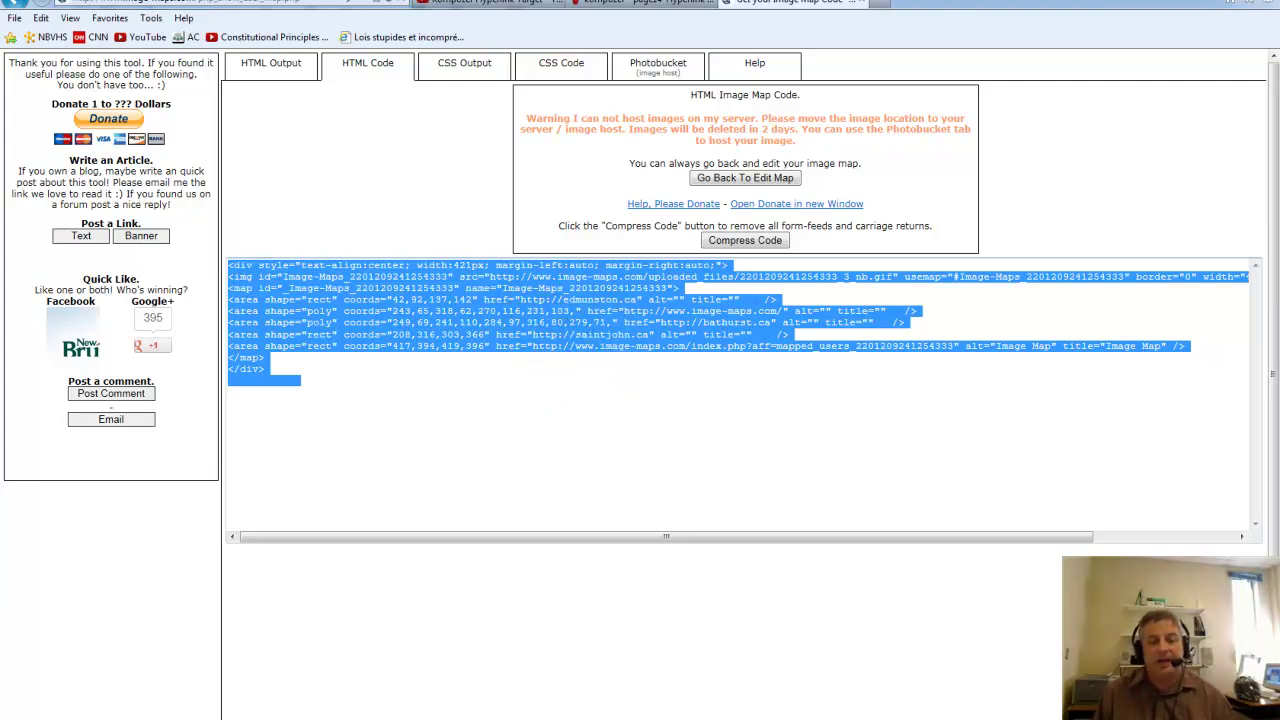
pyautogui.hotkey('alt', 'Tab')
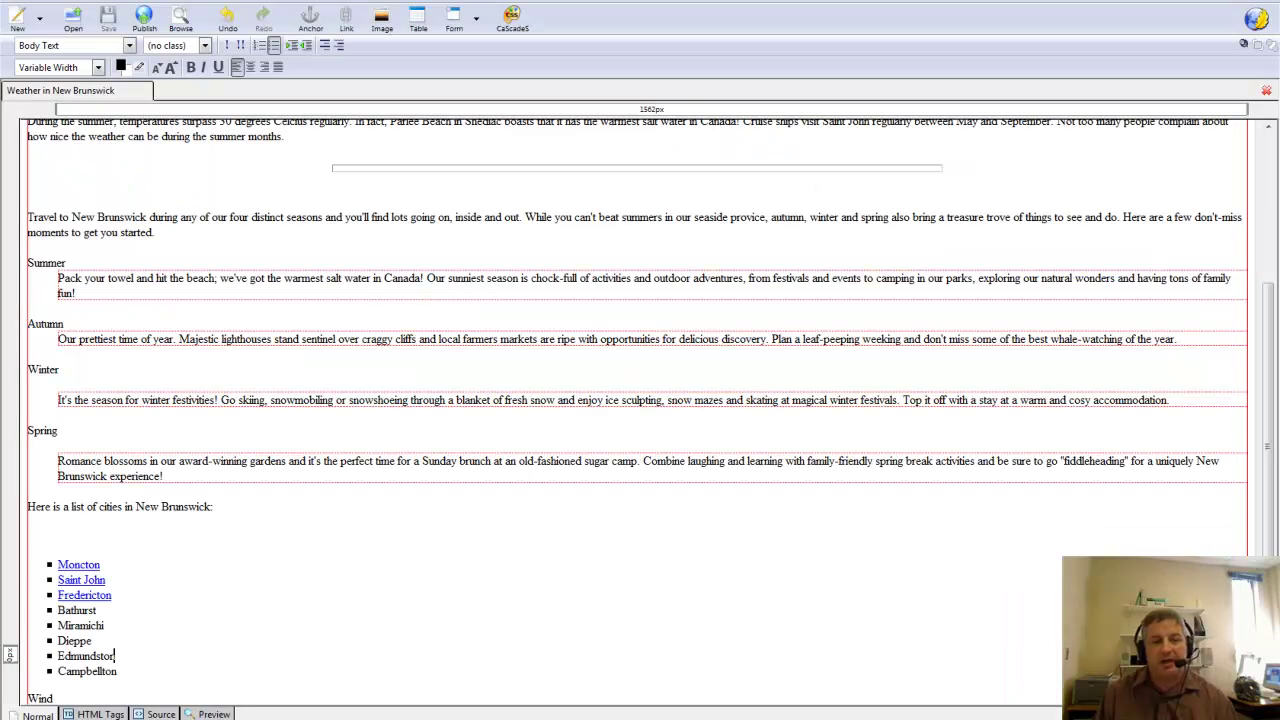
# - In the page's source, replace the second line break below "Here is a list of cities in New Brunswick:" with the copied image map code
pyautogui.click(100, 544)
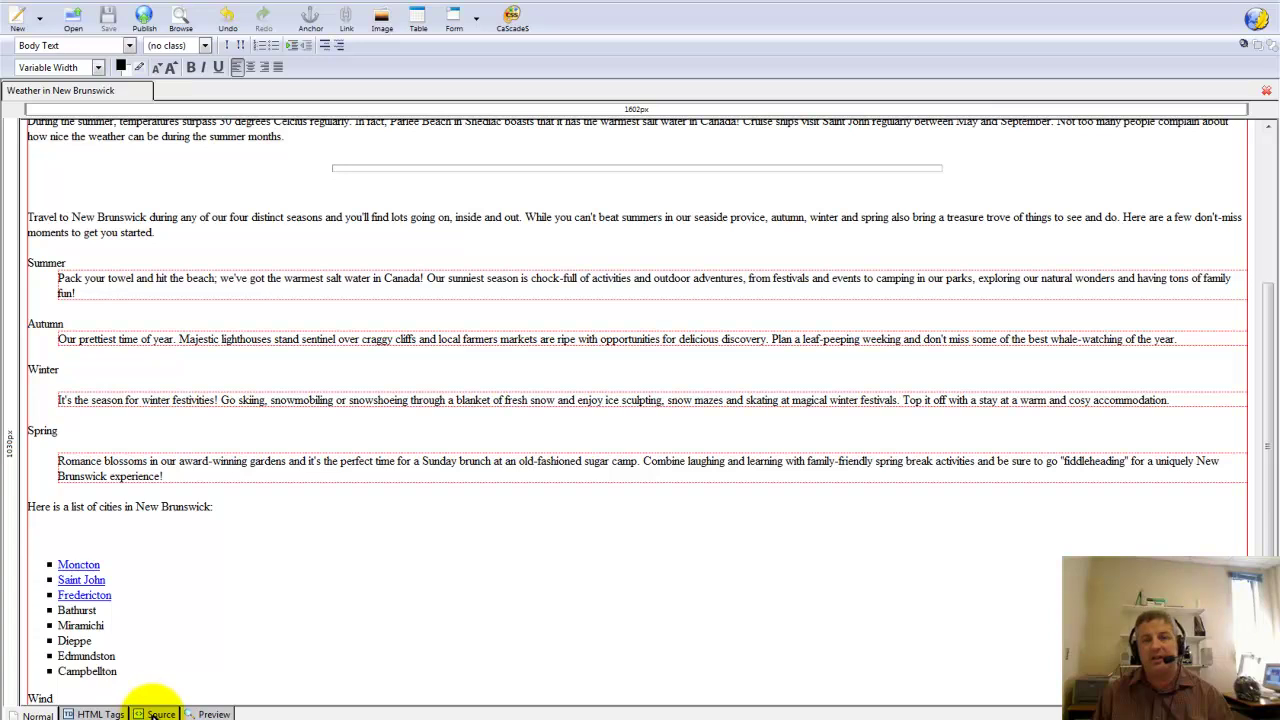
pyautogui.click(158, 714)
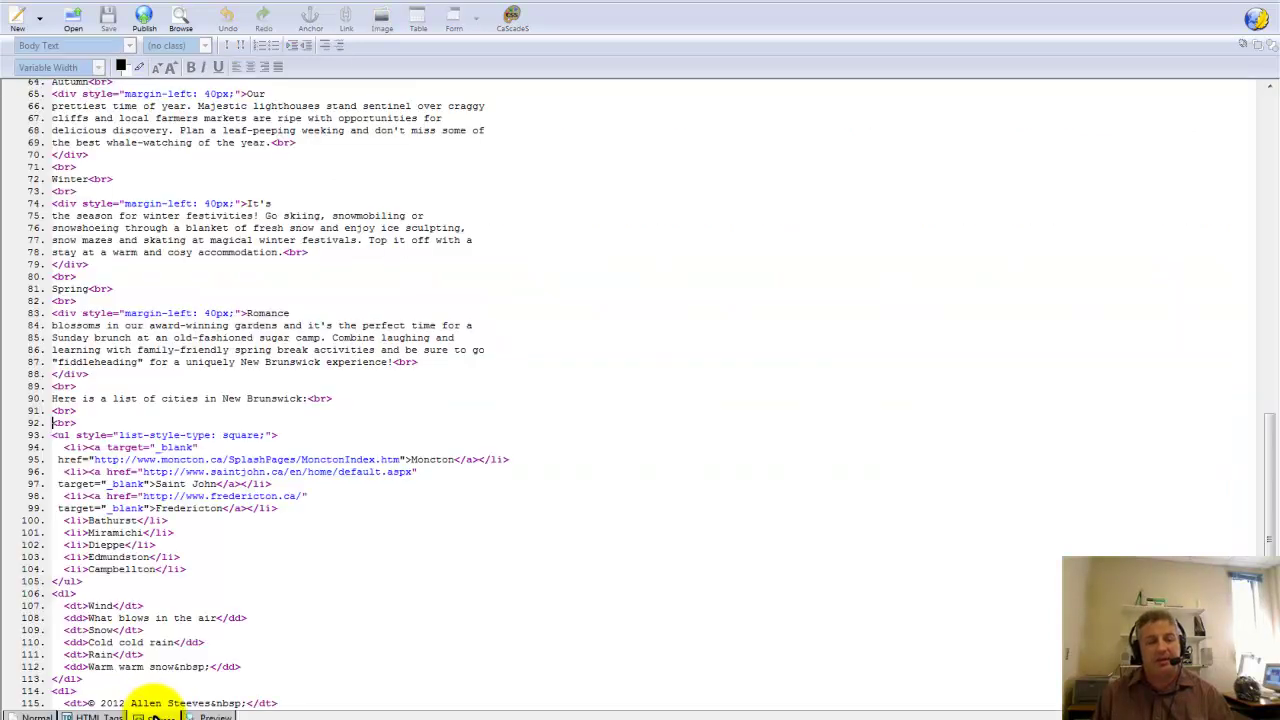
pyautogui.click(38, 713)
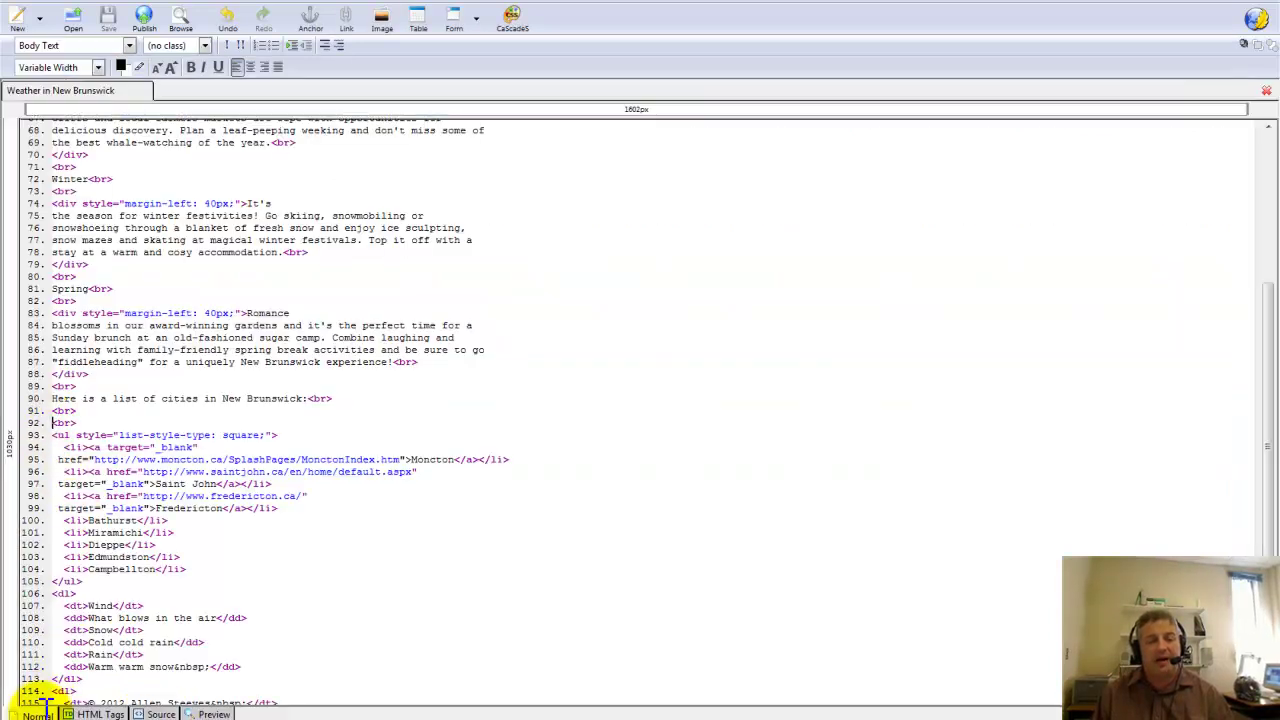
pyautogui.click(158, 714)
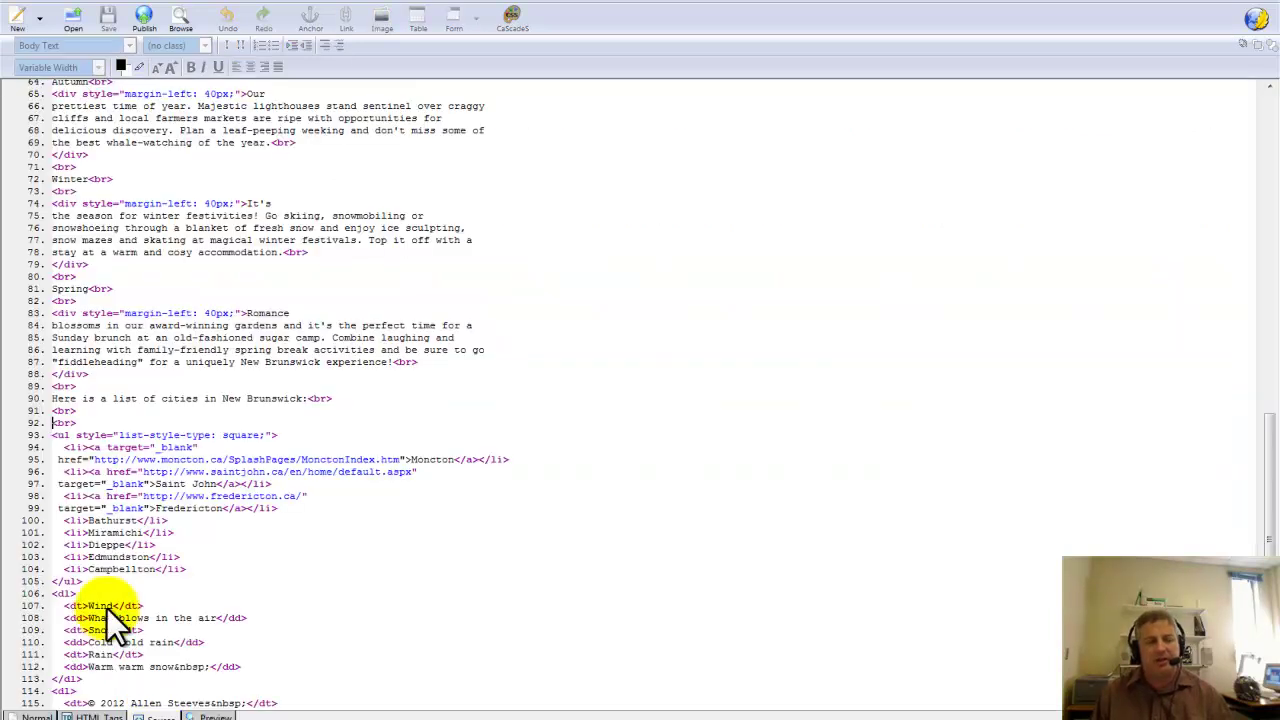
pyautogui.moveTo(50, 424); pyautogui.dragTo(81, 419)
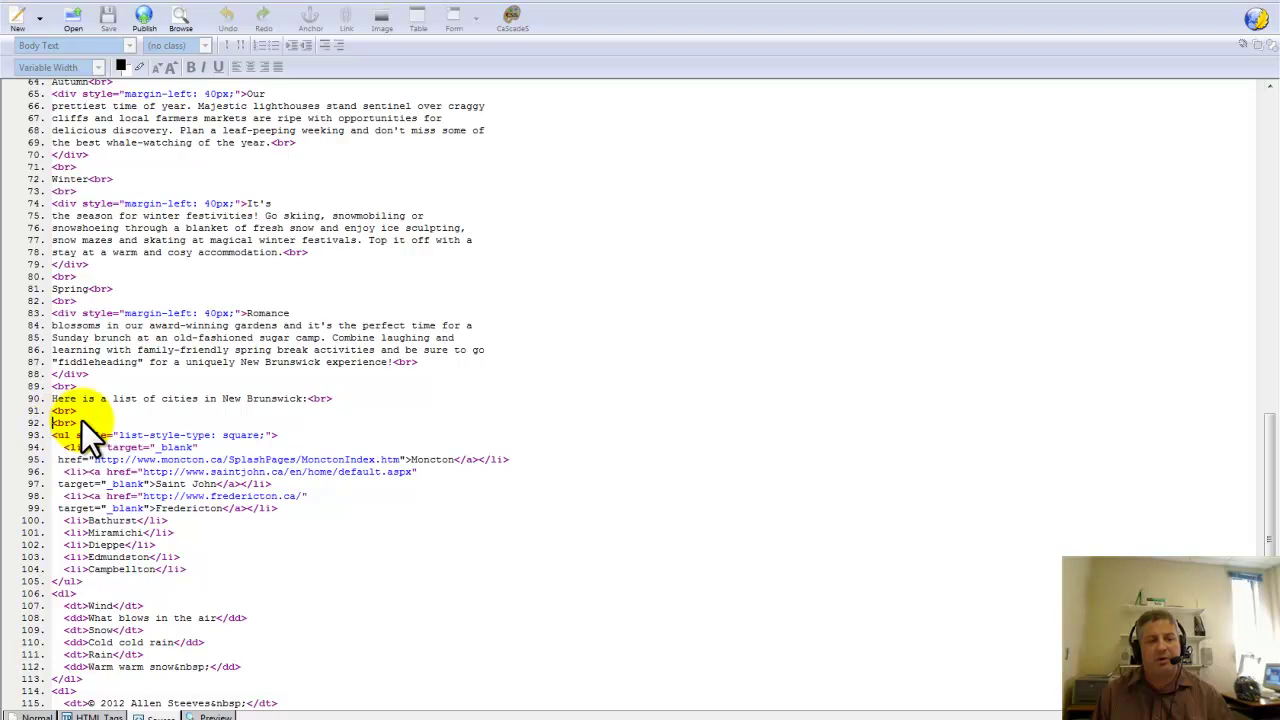
pyautogui.rightClick(81, 419)
pyautogui.click(117, 492)
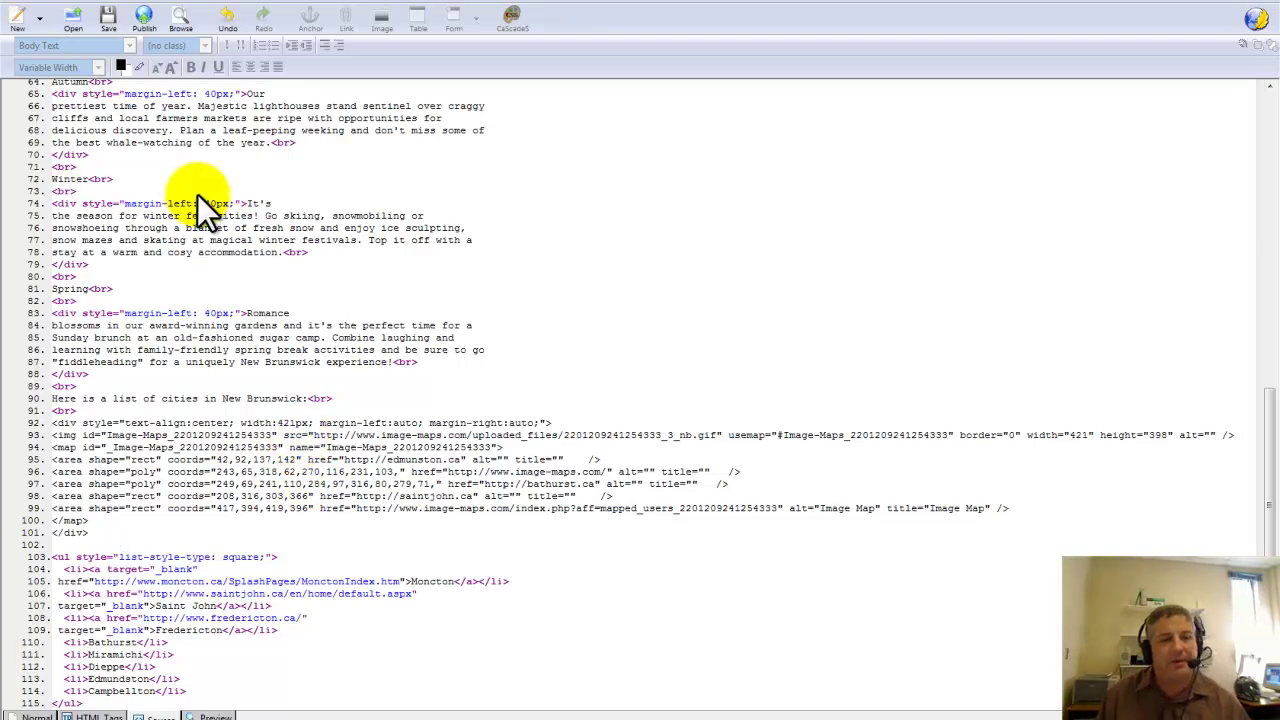
pyautogui.click(110, 22)
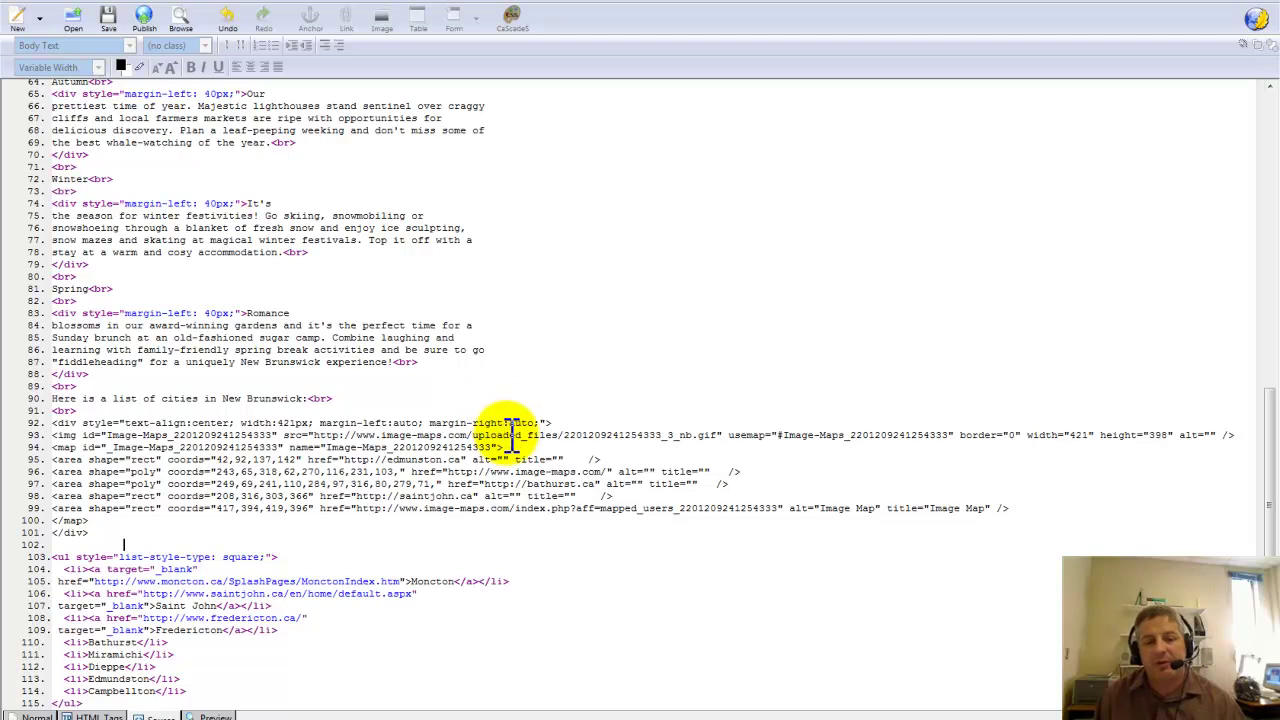
pyautogui.click(357, 437)
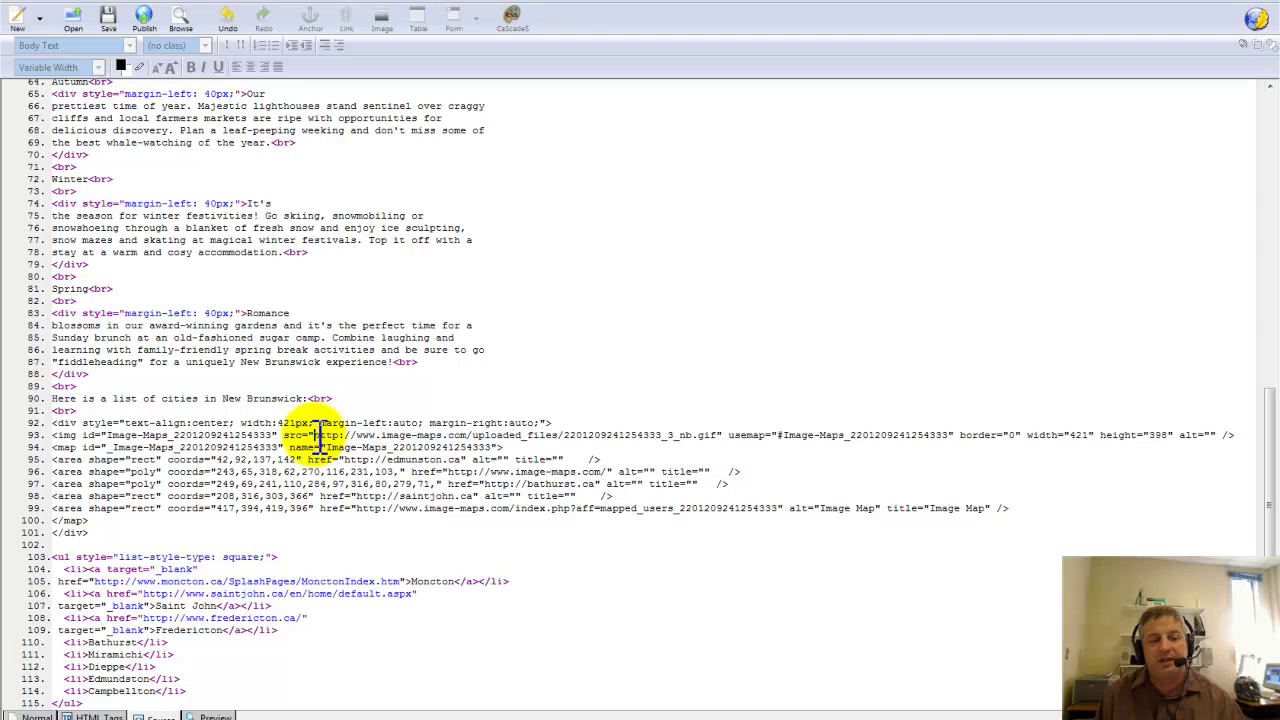
pyautogui.moveTo(316, 437); pyautogui.dragTo(565, 435)
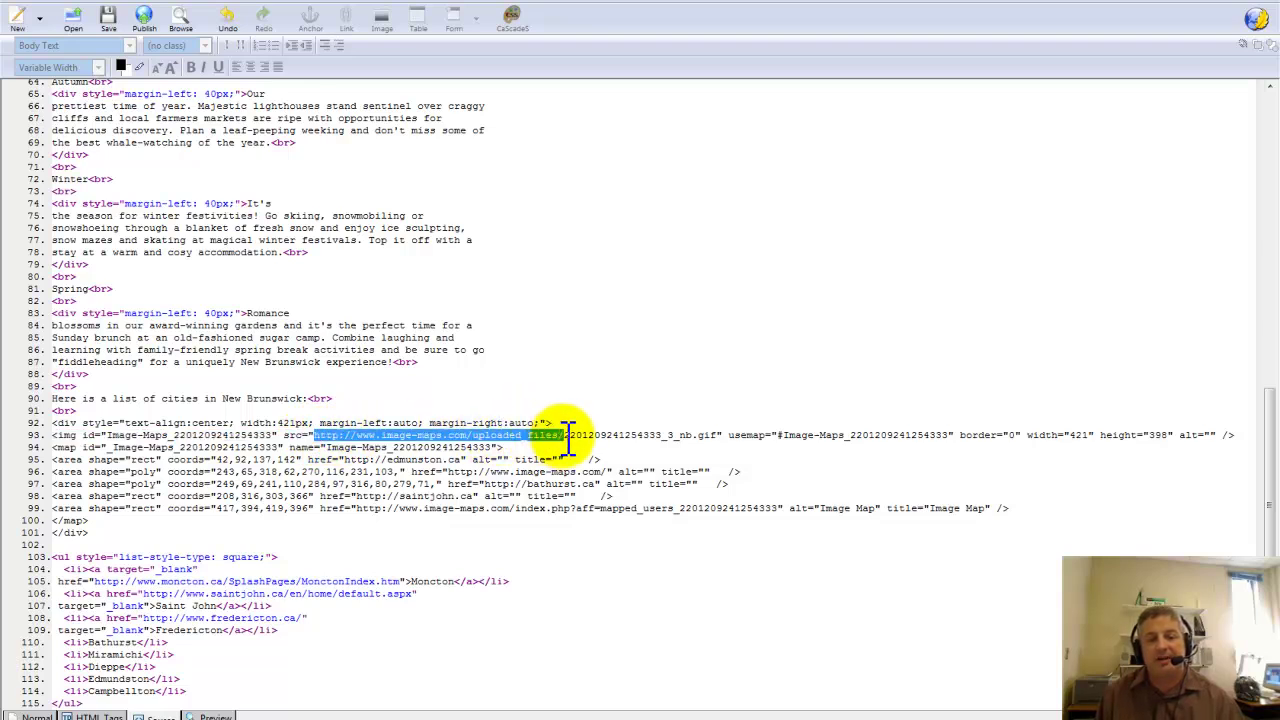
pyautogui.press('Delete')
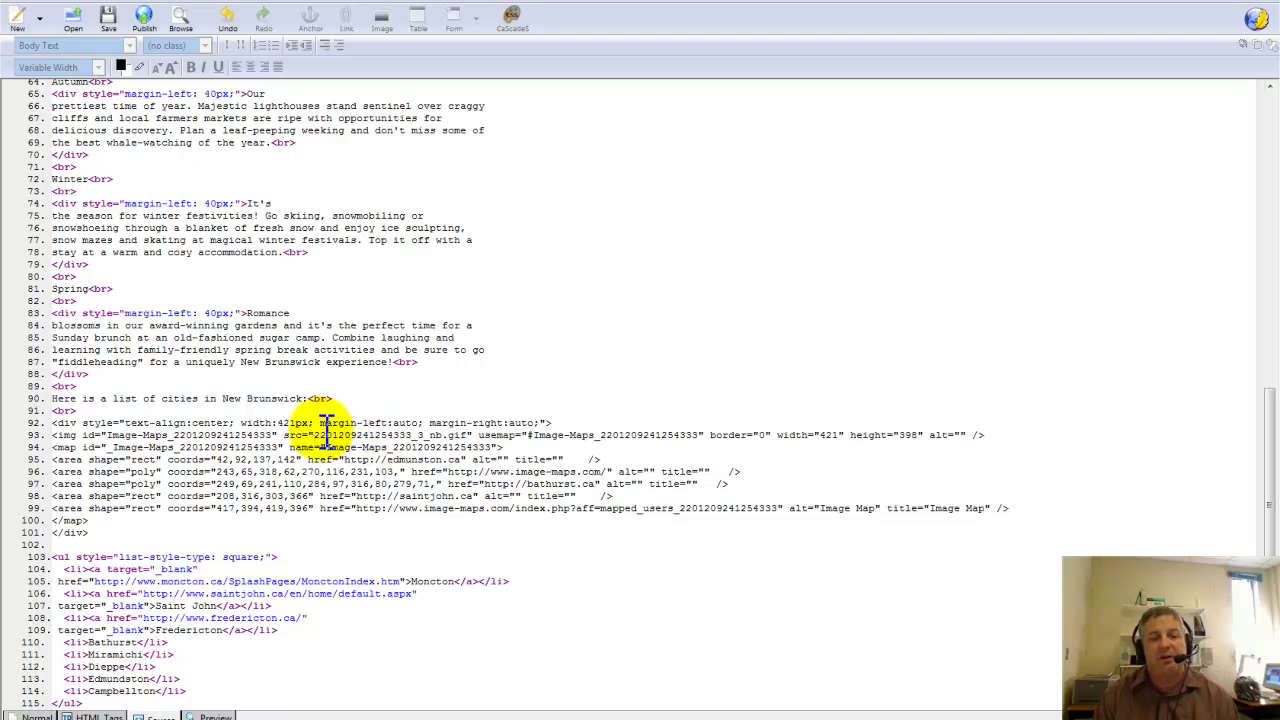
pyautogui.write('images/')
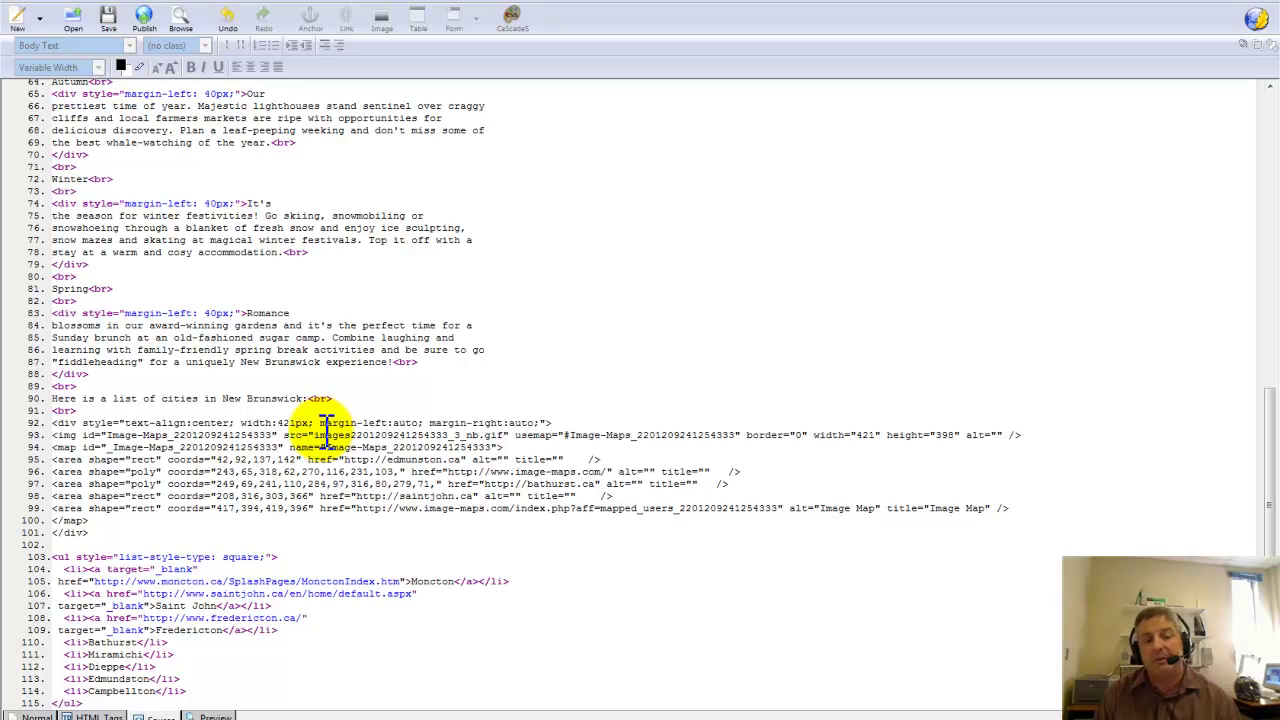
pyautogui.write('/')
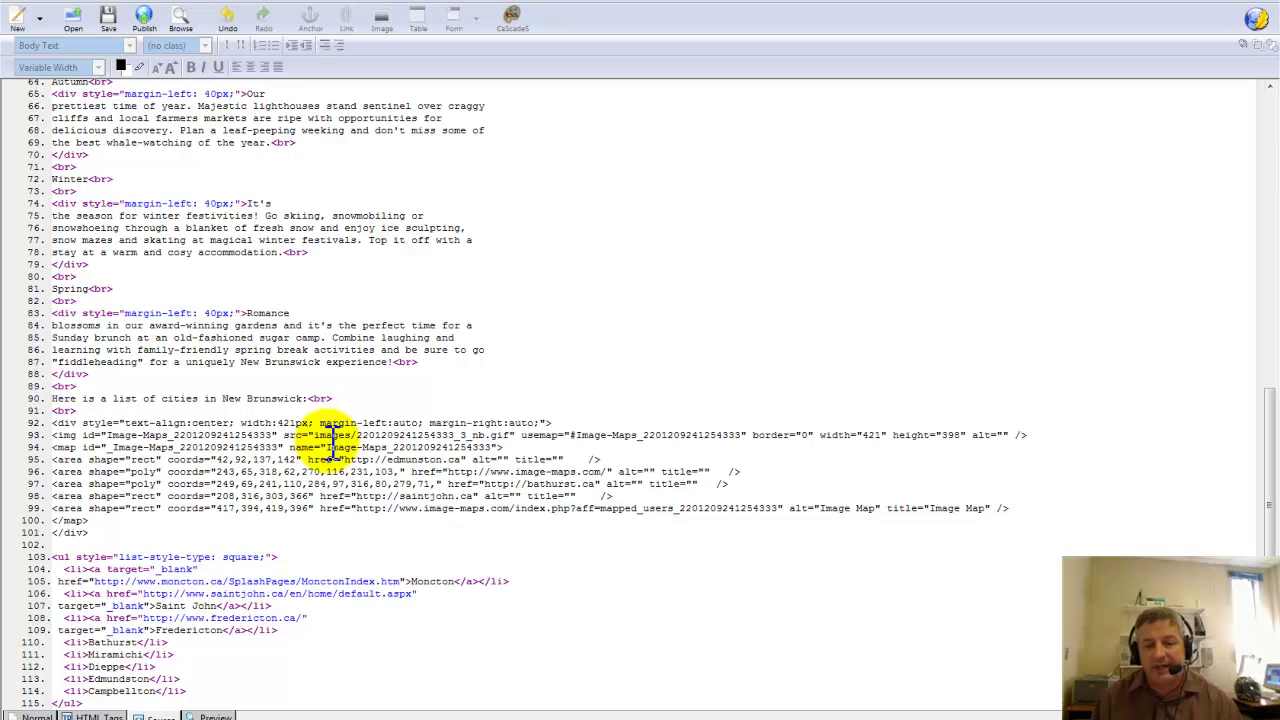
pyautogui.click(109, 22)
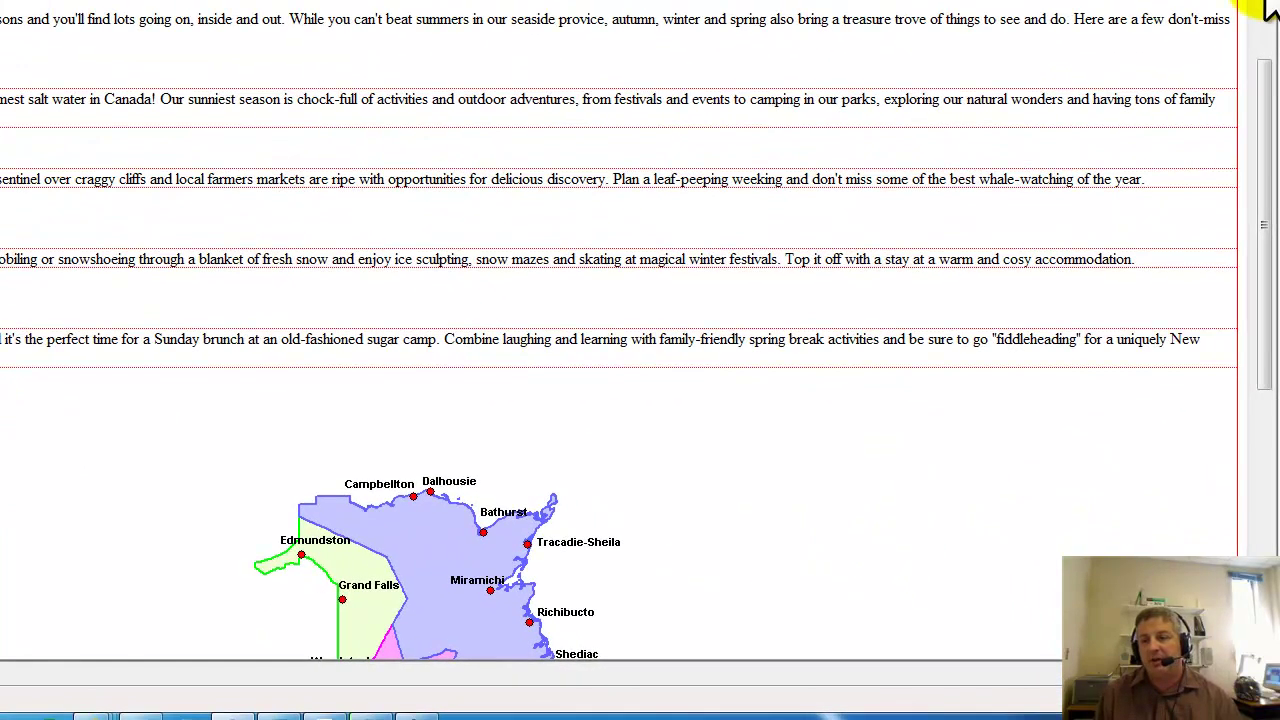
pyautogui.moveTo(1270, 90); pyautogui.dragTo(1262, 177)
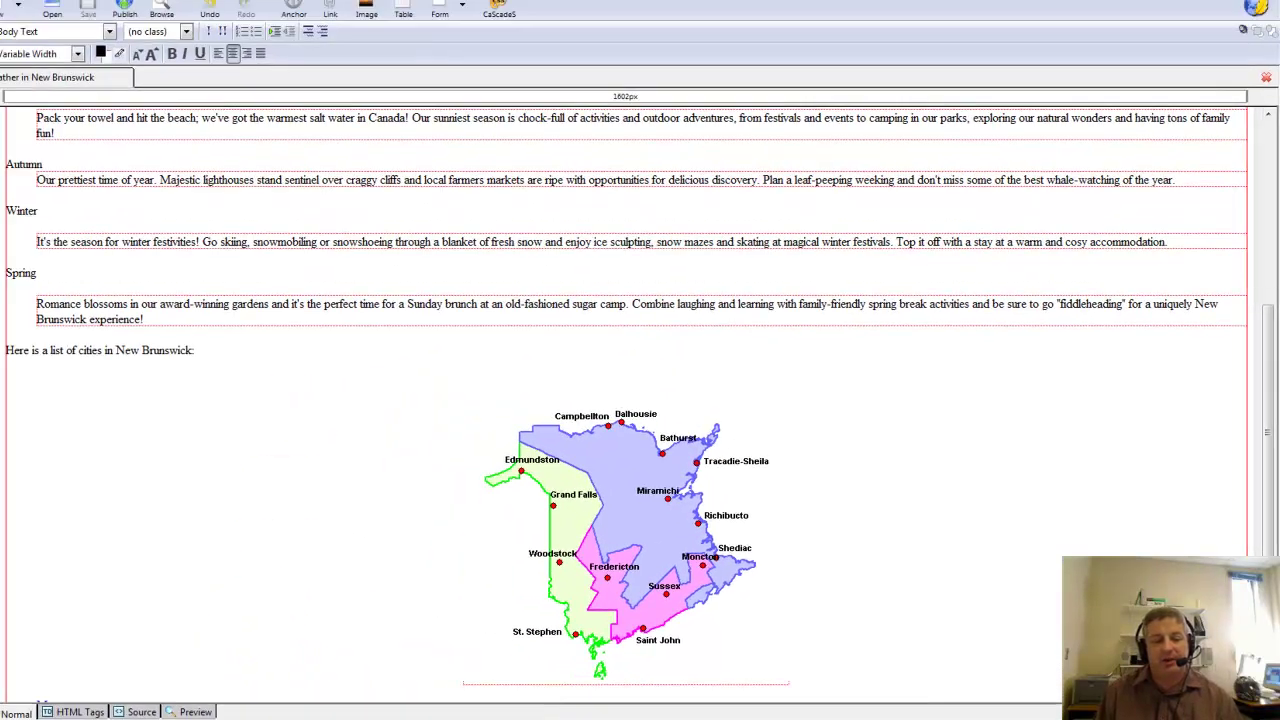
# - Switch to Internet Explorer and open index.html from the website folder on the Home Drive in a new tab
pyautogui.click(509, 686)
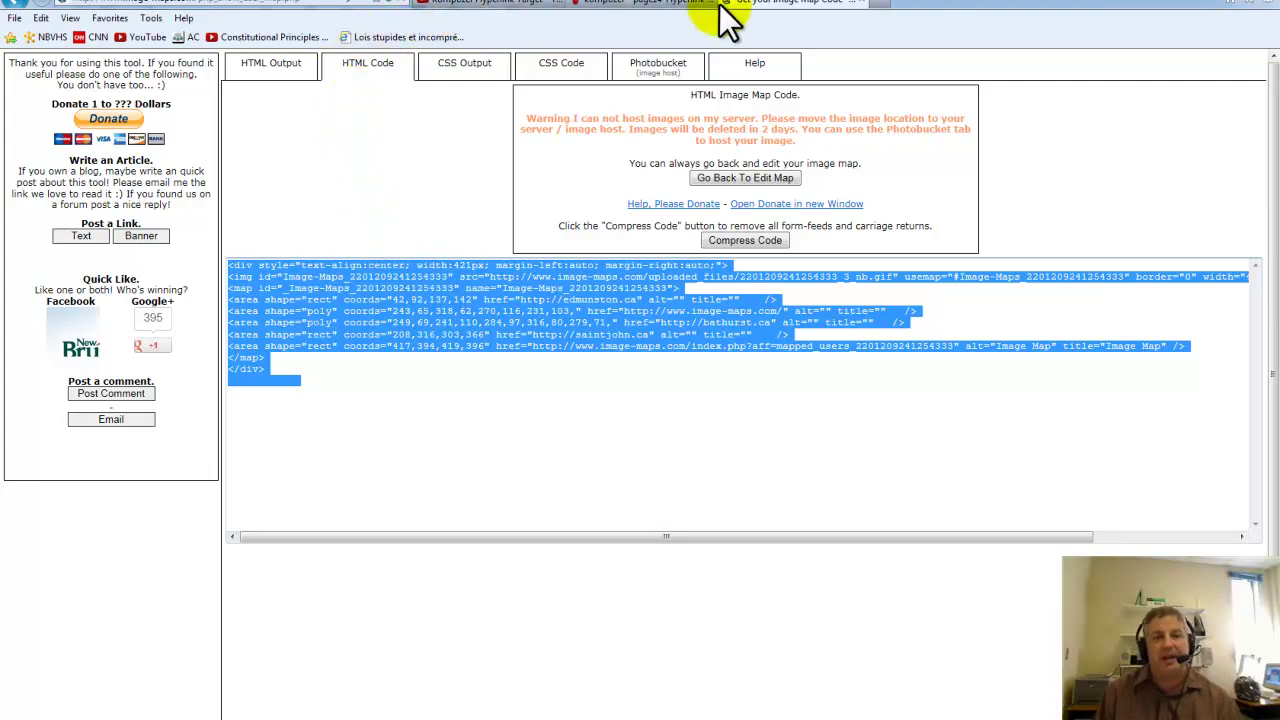
pyautogui.click(880, 3)
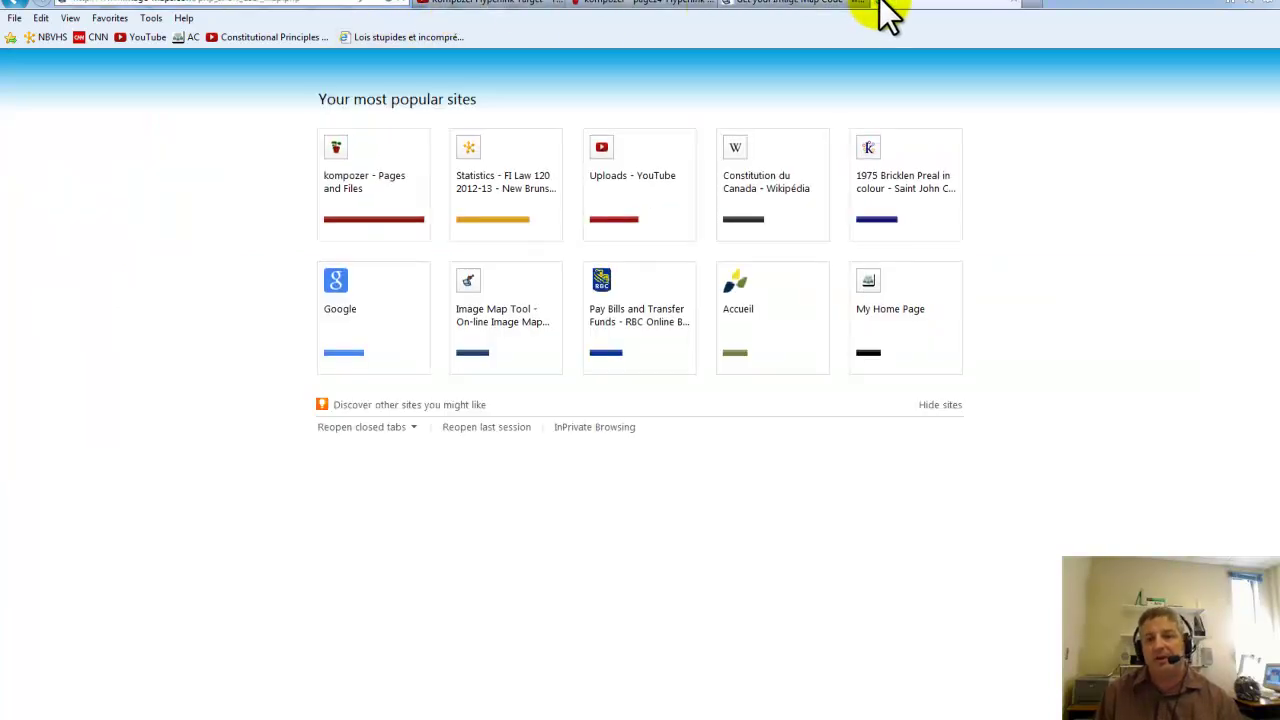
pyautogui.click(15, 18)
pyautogui.click(42, 99)
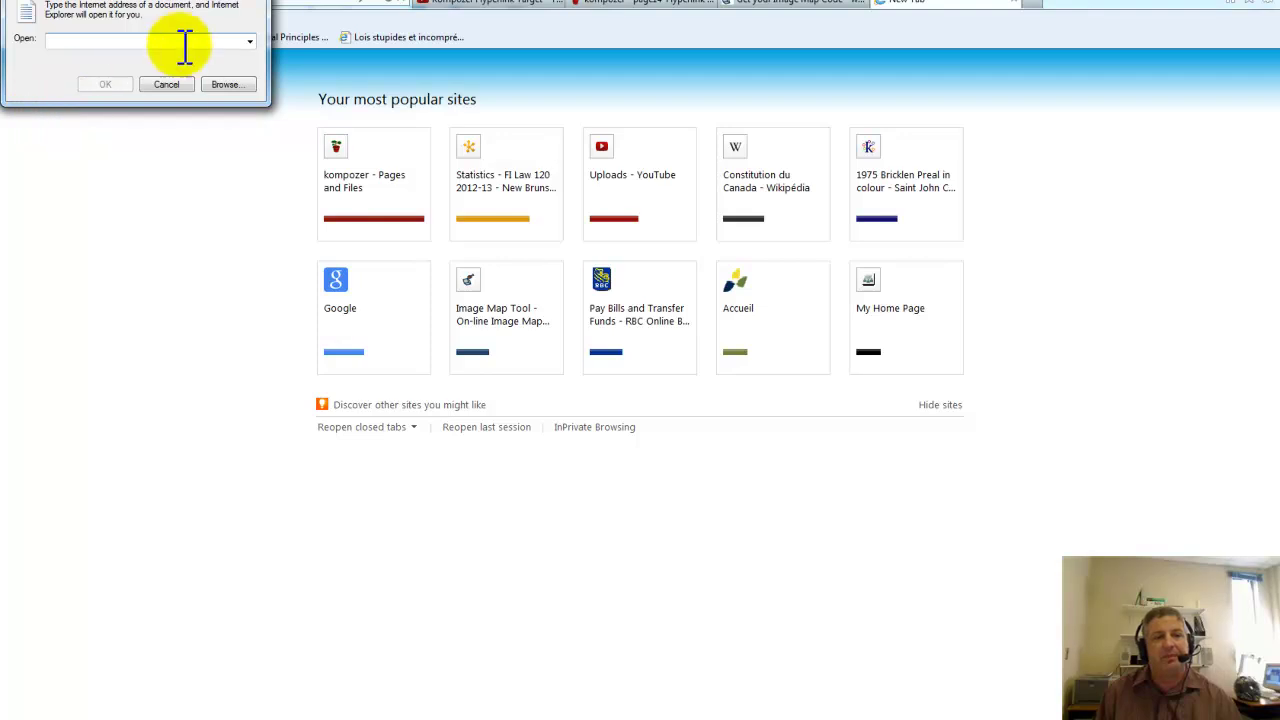
pyautogui.click(241, 86)
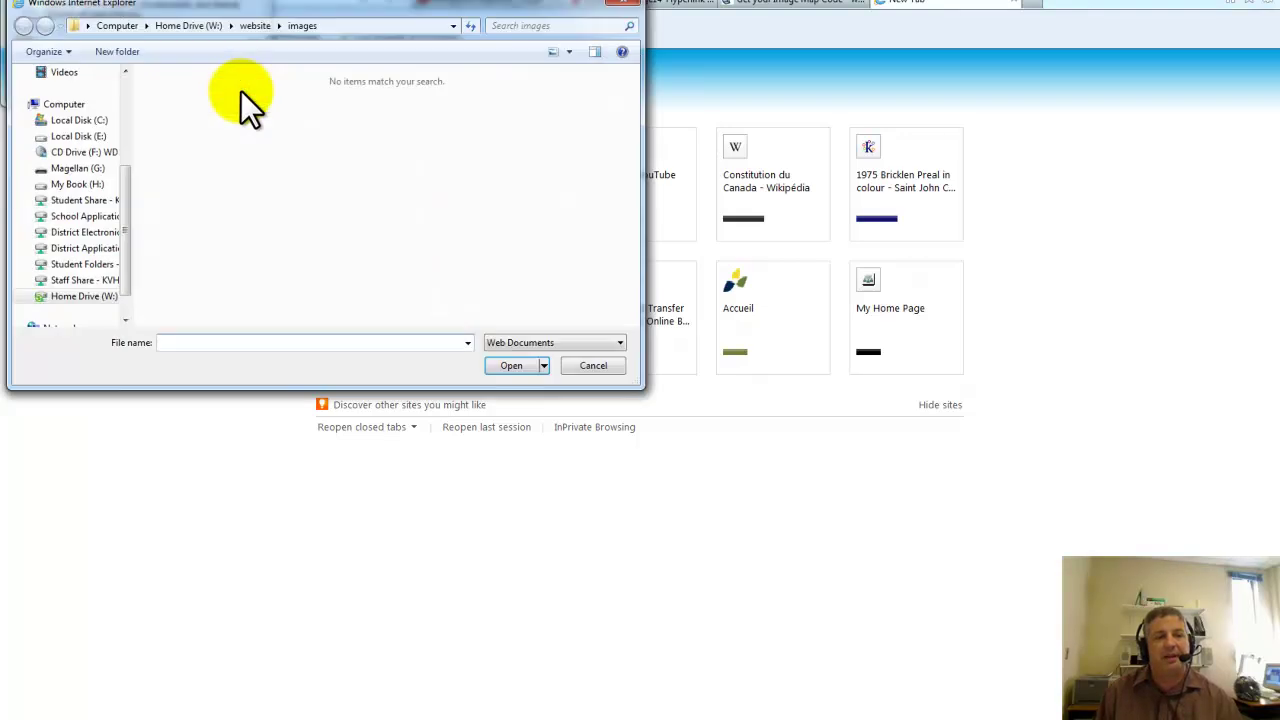
pyautogui.click(258, 26)
pyautogui.click(200, 146)
pyautogui.doubleClick(200, 146)
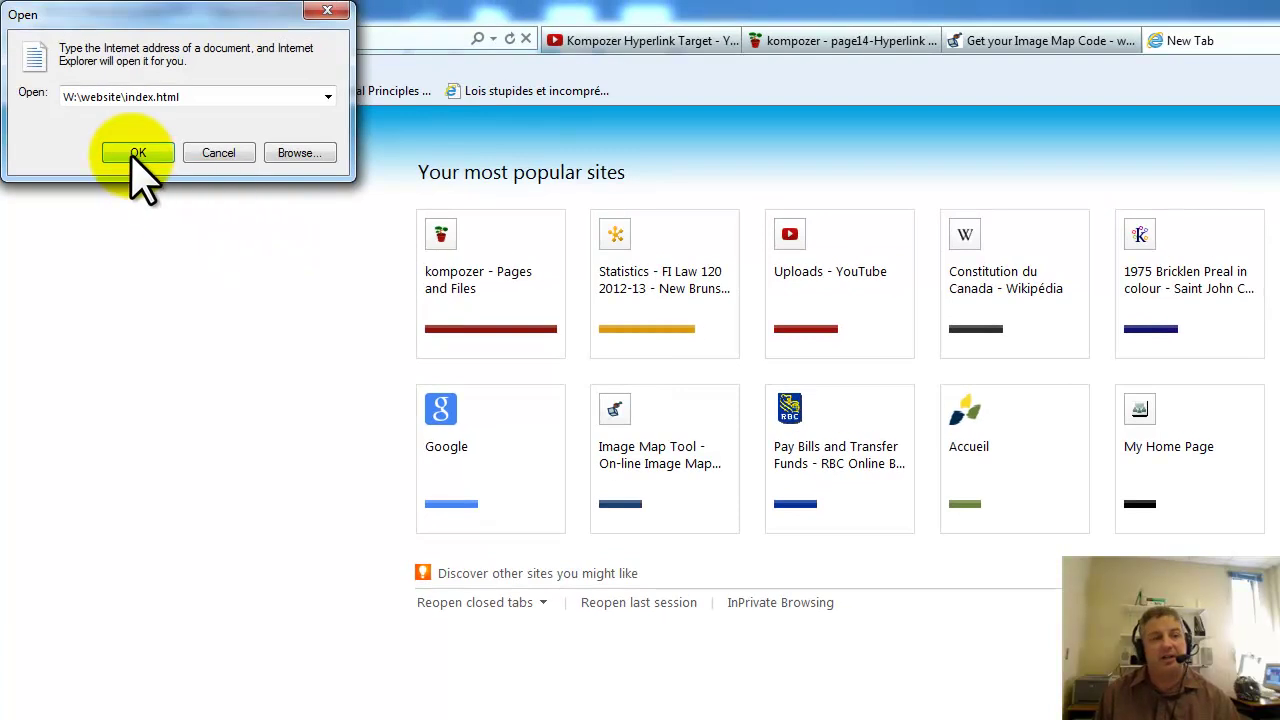
pyautogui.click(104, 90)
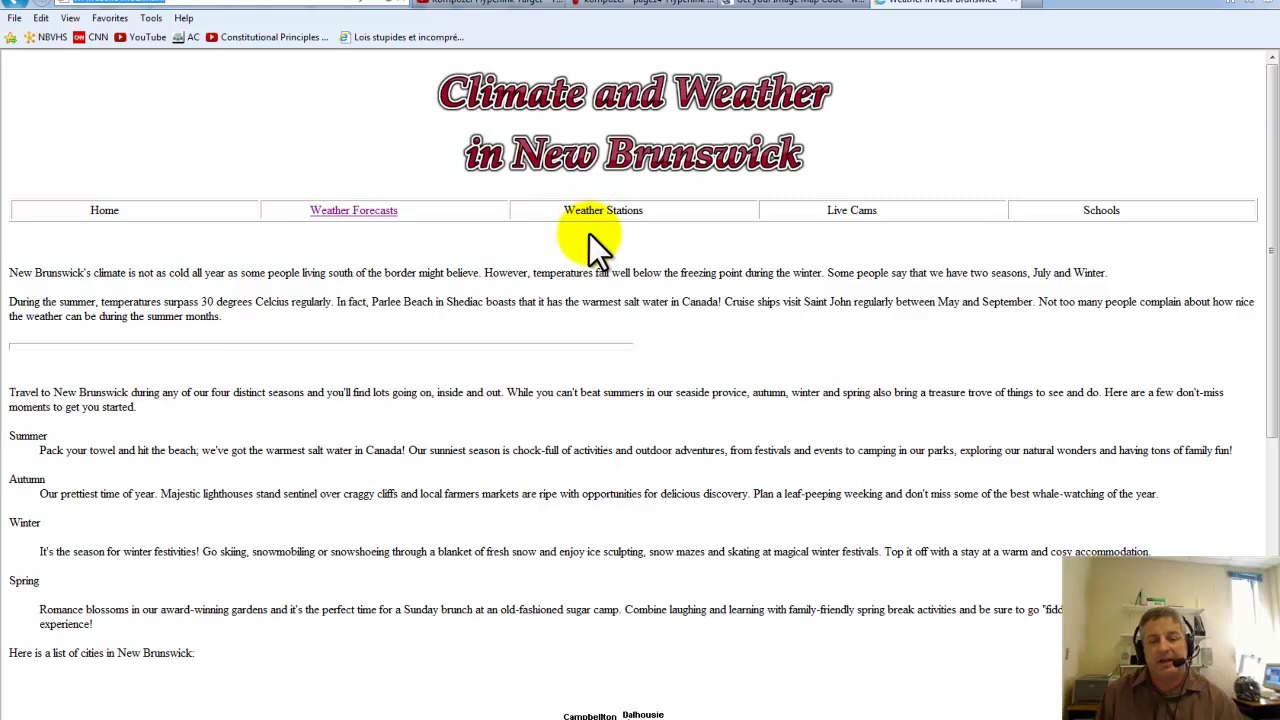
pyautogui.moveTo(1272, 128); pyautogui.dragTo(1272, 278)
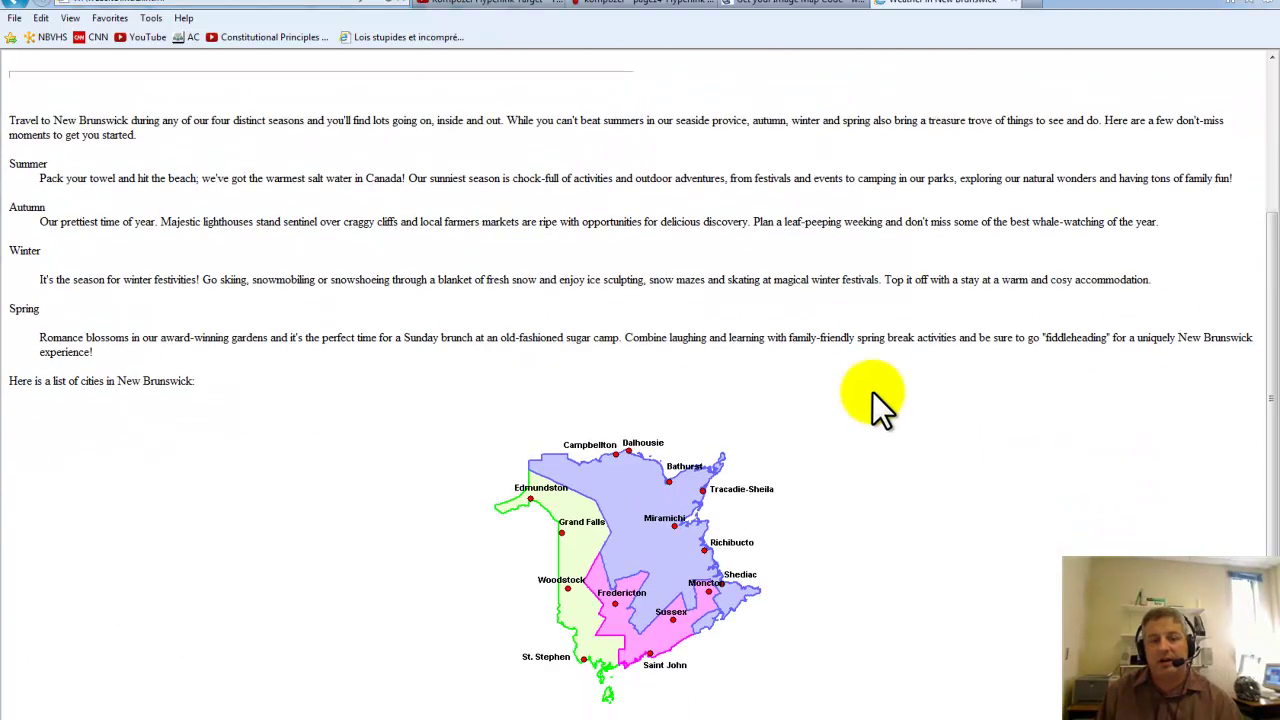
pyautogui.click(548, 497)
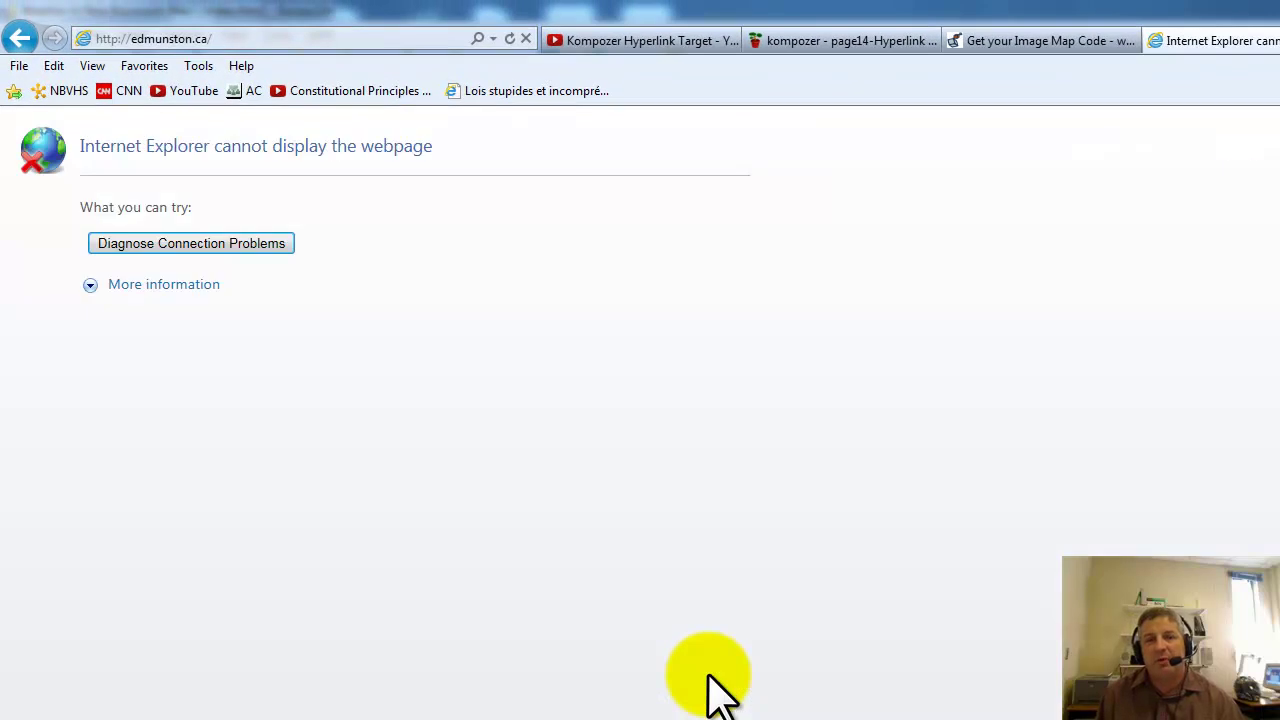
pyautogui.click(175, 38)
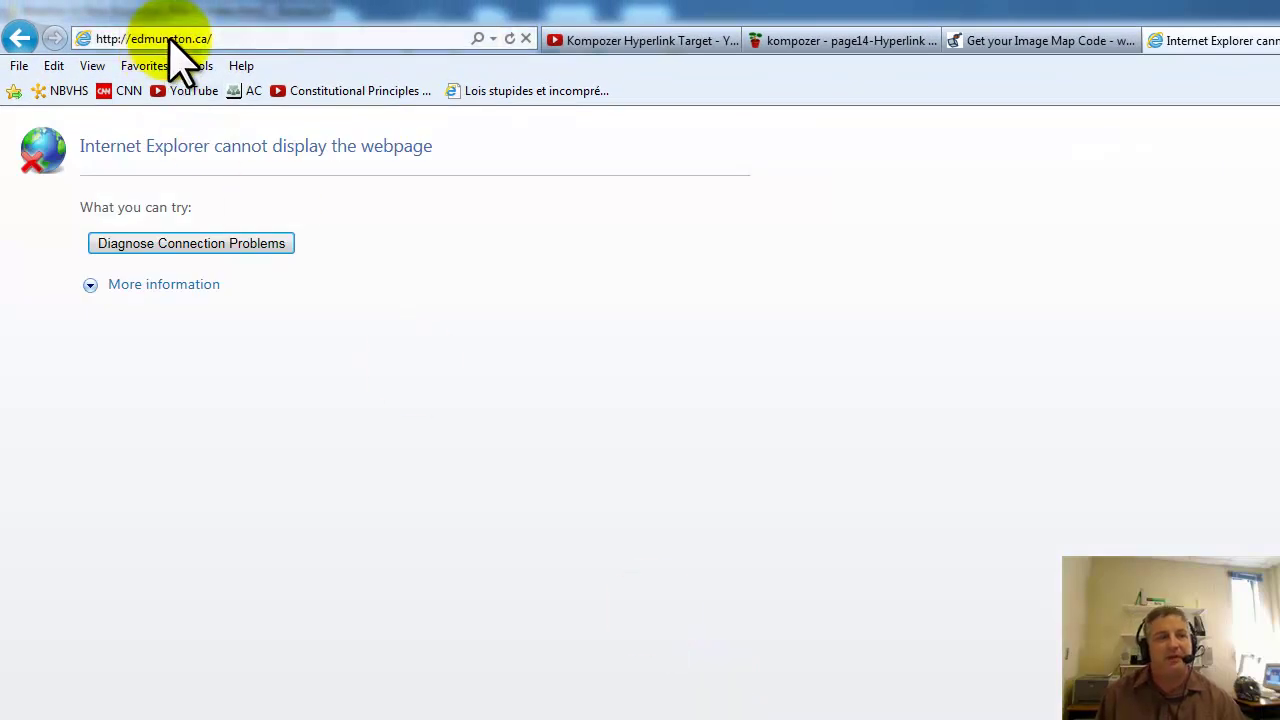
pyautogui.click(178, 38)
pyautogui.write('d')
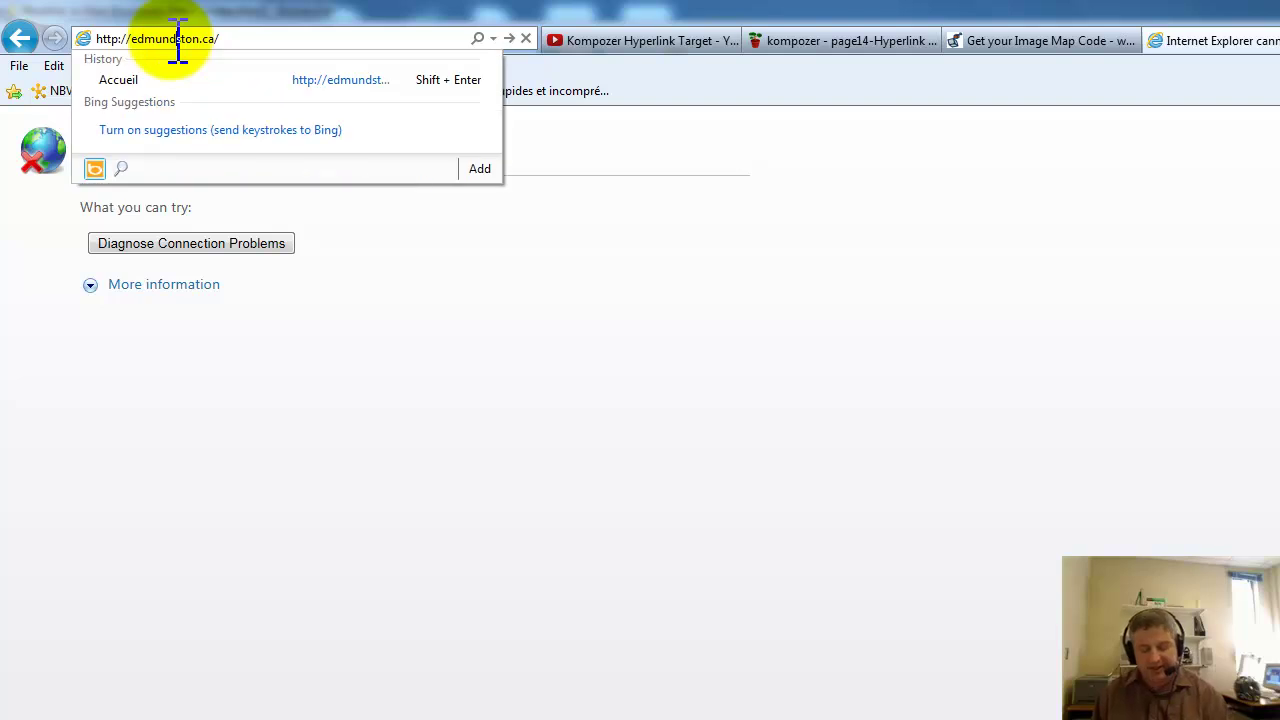
pyautogui.press('Return')
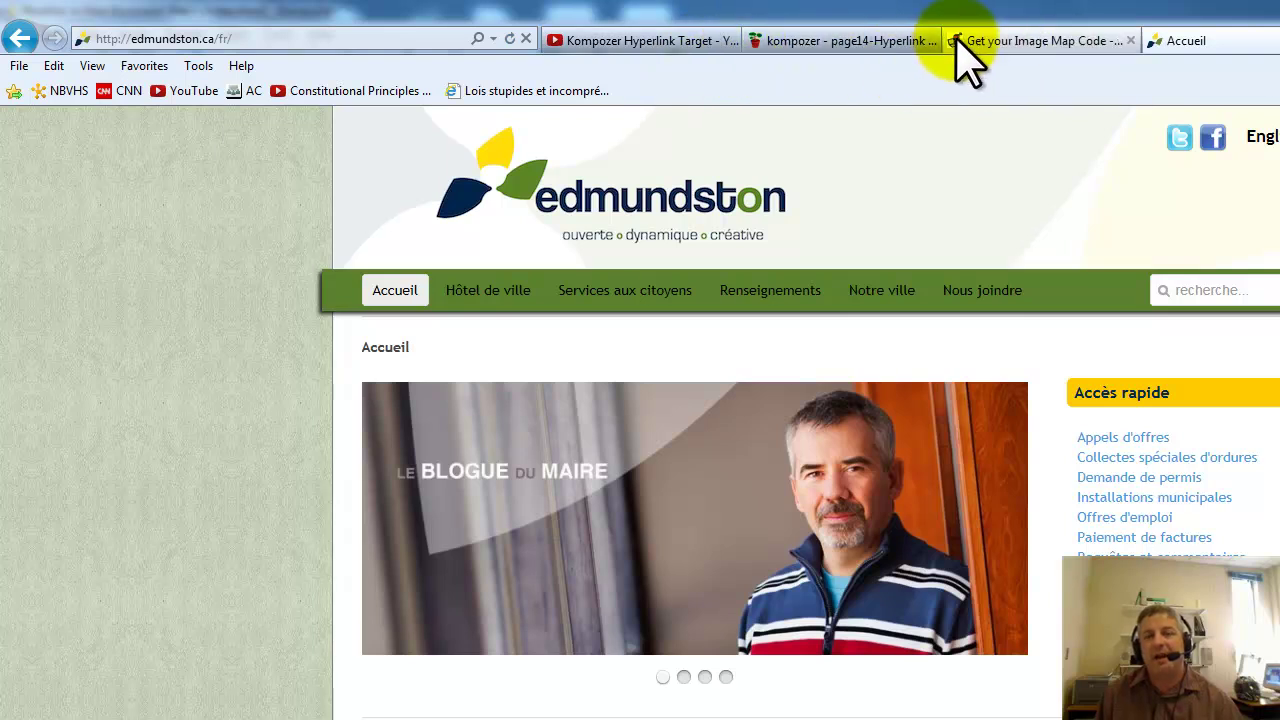
pyautogui.click(972, 45)
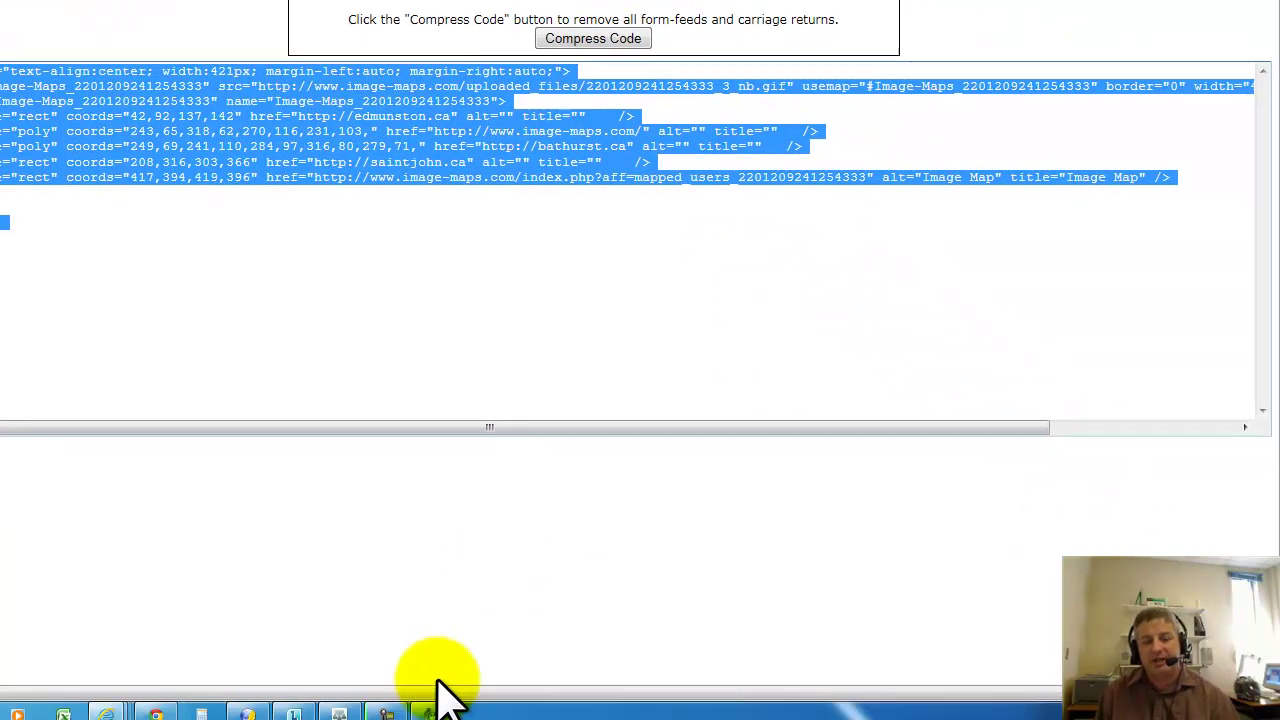
pyautogui.click(385, 713)
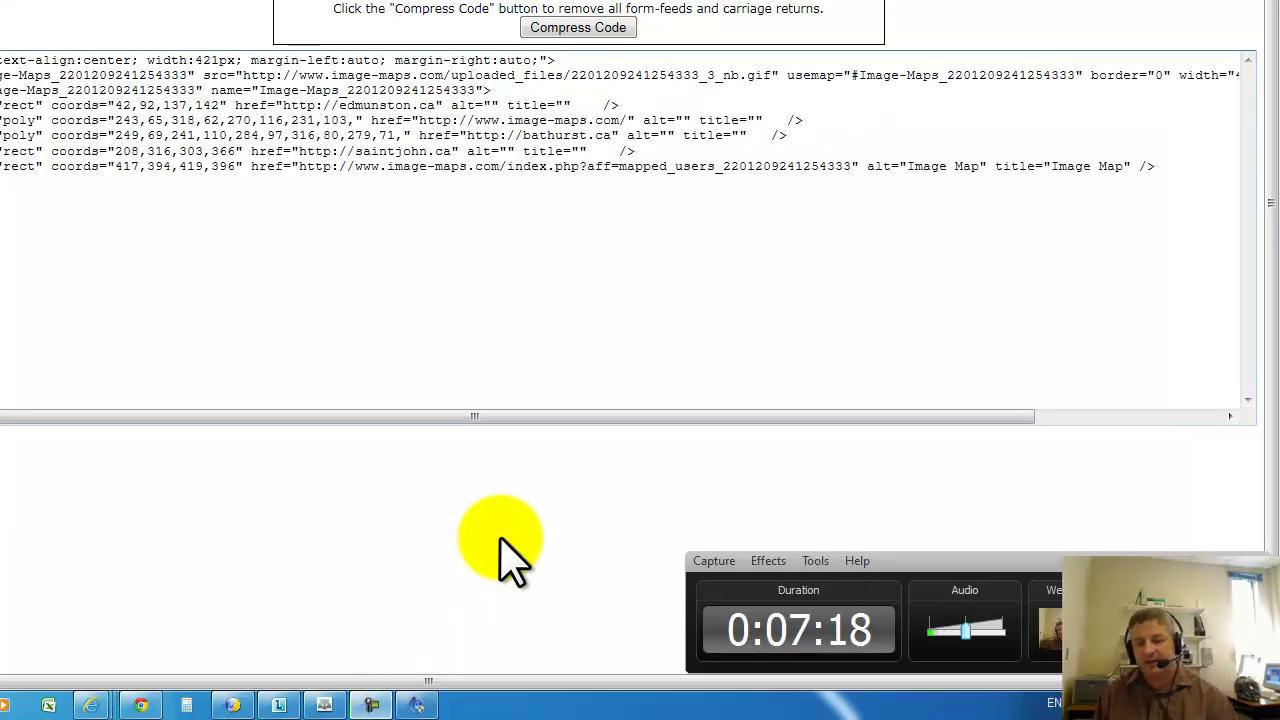